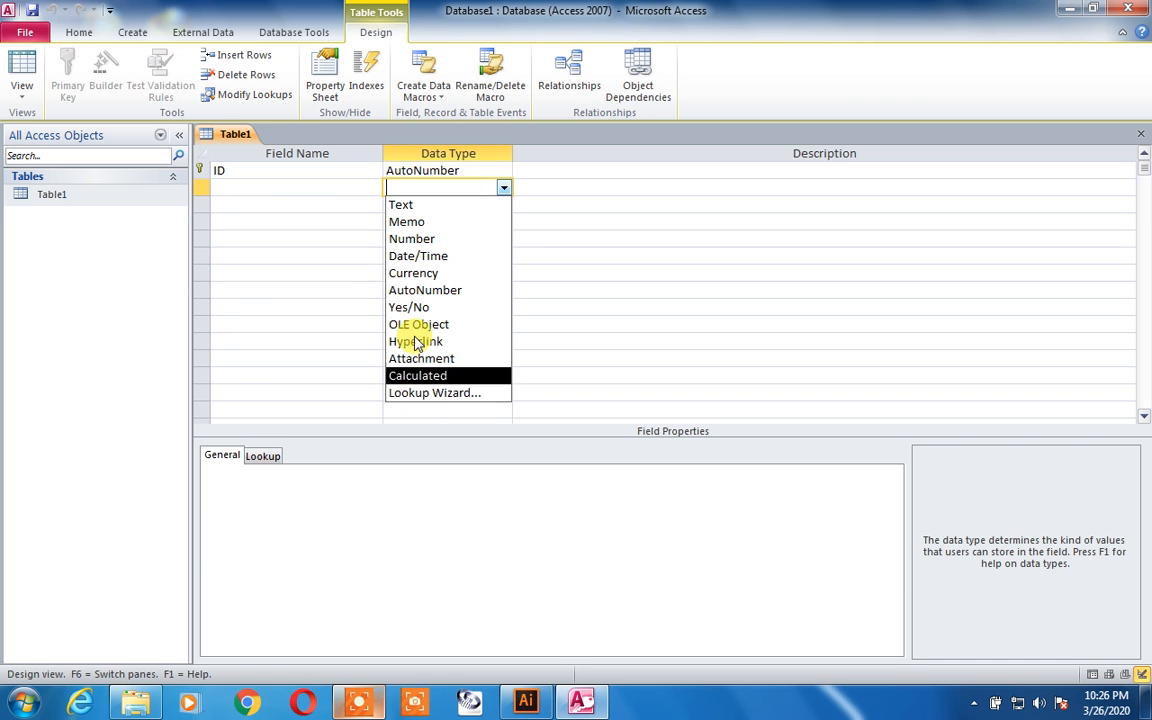
# Step: Add a field named Select Teacher below the ID field in Table1's design
pyautogui.click(330, 189)
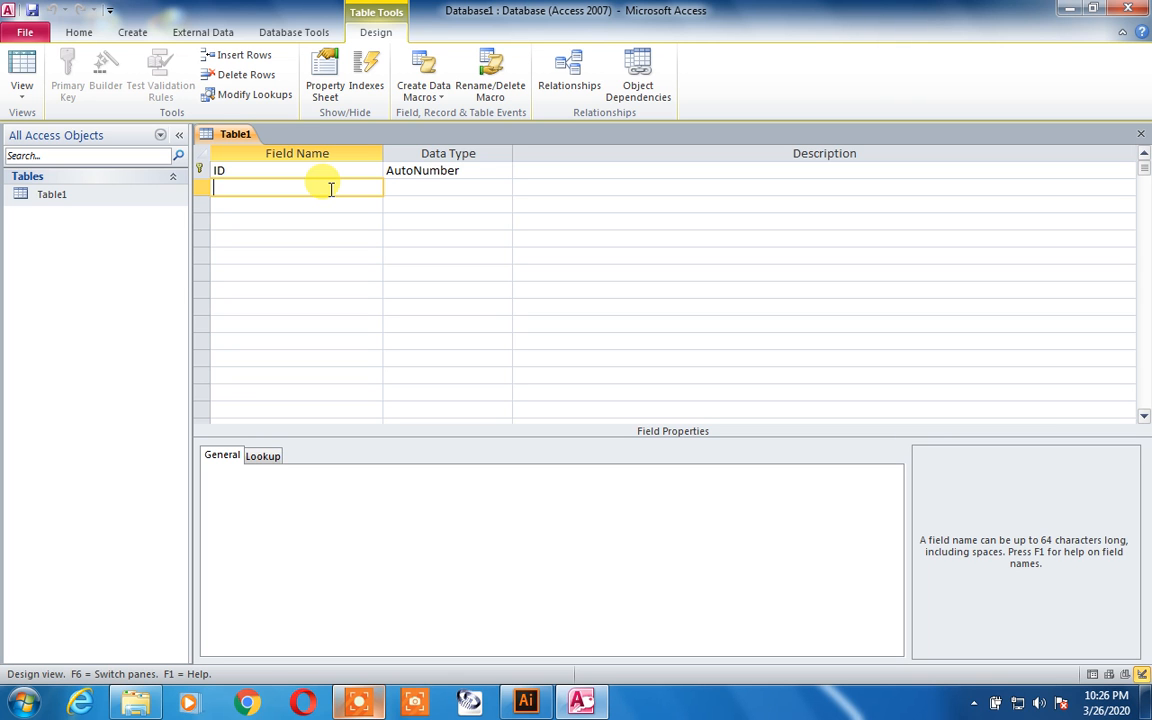
pyautogui.write('elect Teacher')
pyautogui.press('Tab')
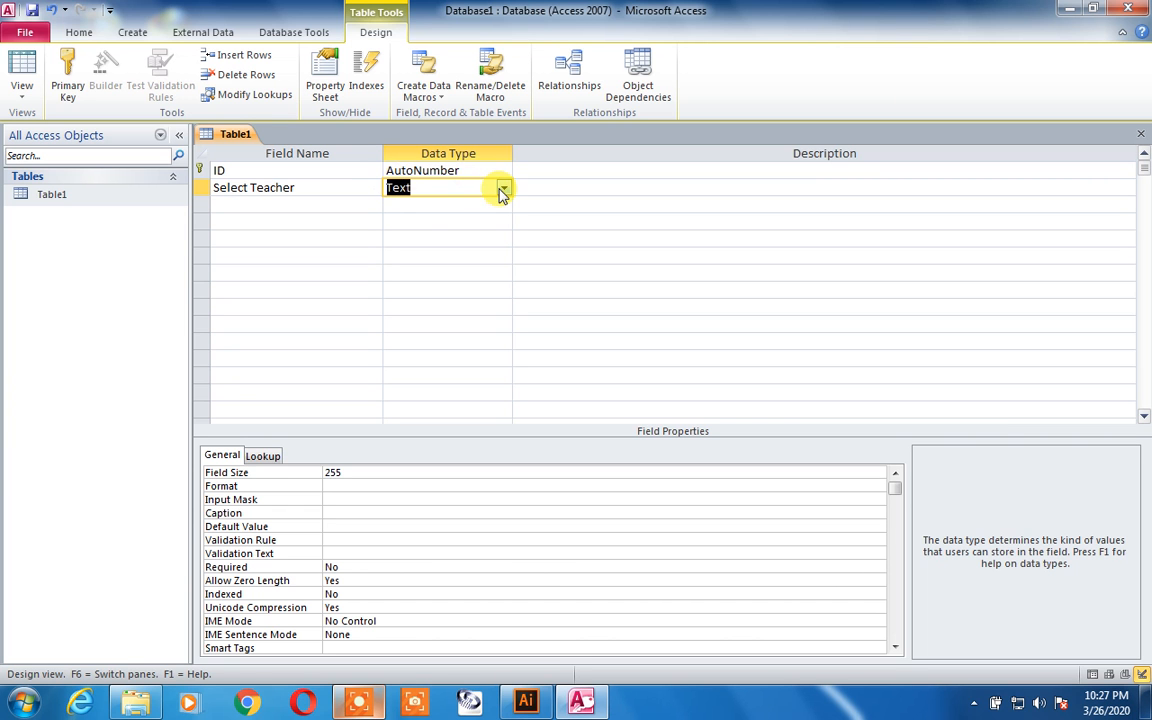
# Step: Start the Lookup Wizard for the Select Teacher field and choose to type in the values yourself
pyautogui.click(503, 189)
pyautogui.click(453, 395)
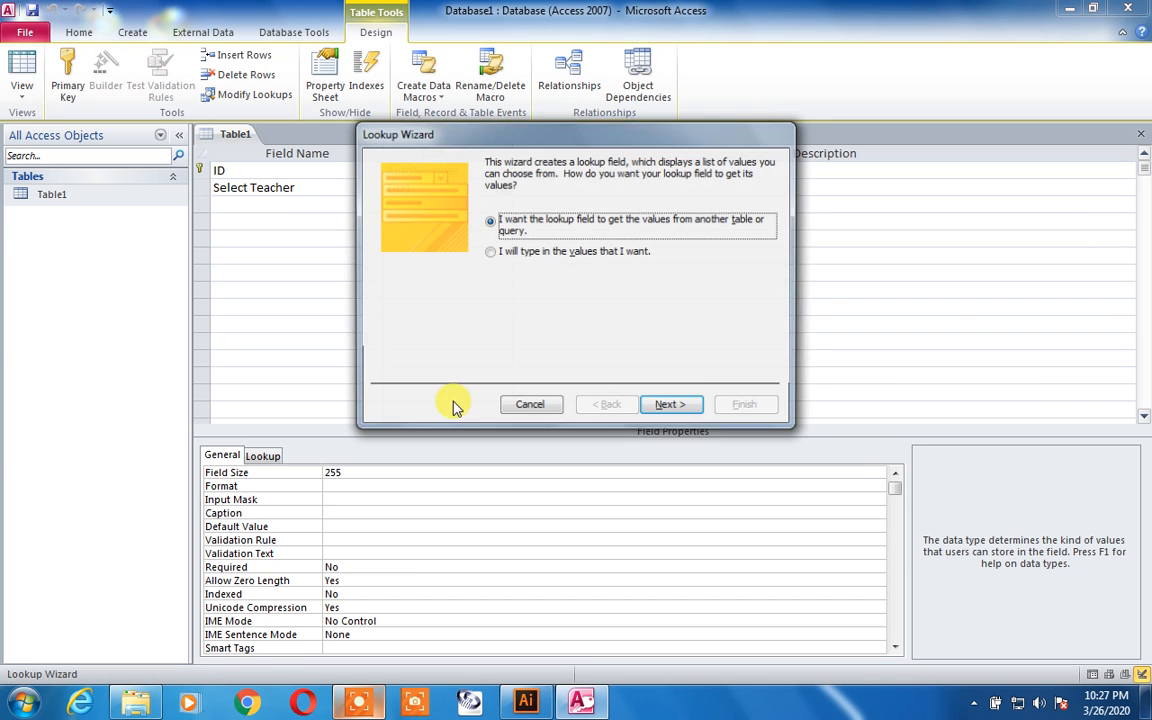
pyautogui.click(490, 252)
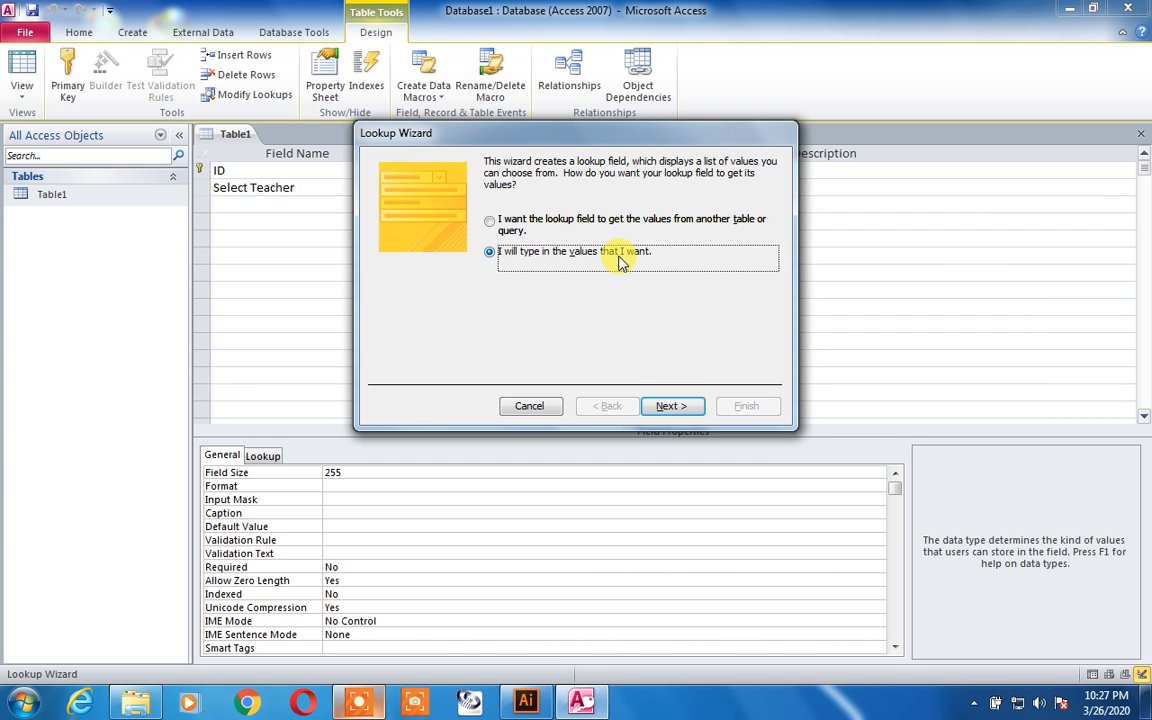
pyautogui.click(661, 408)
# Step: Enter four teachers' names in the single lookup column and finish the wizard with the label Select Teacher
pyautogui.click(460, 268)
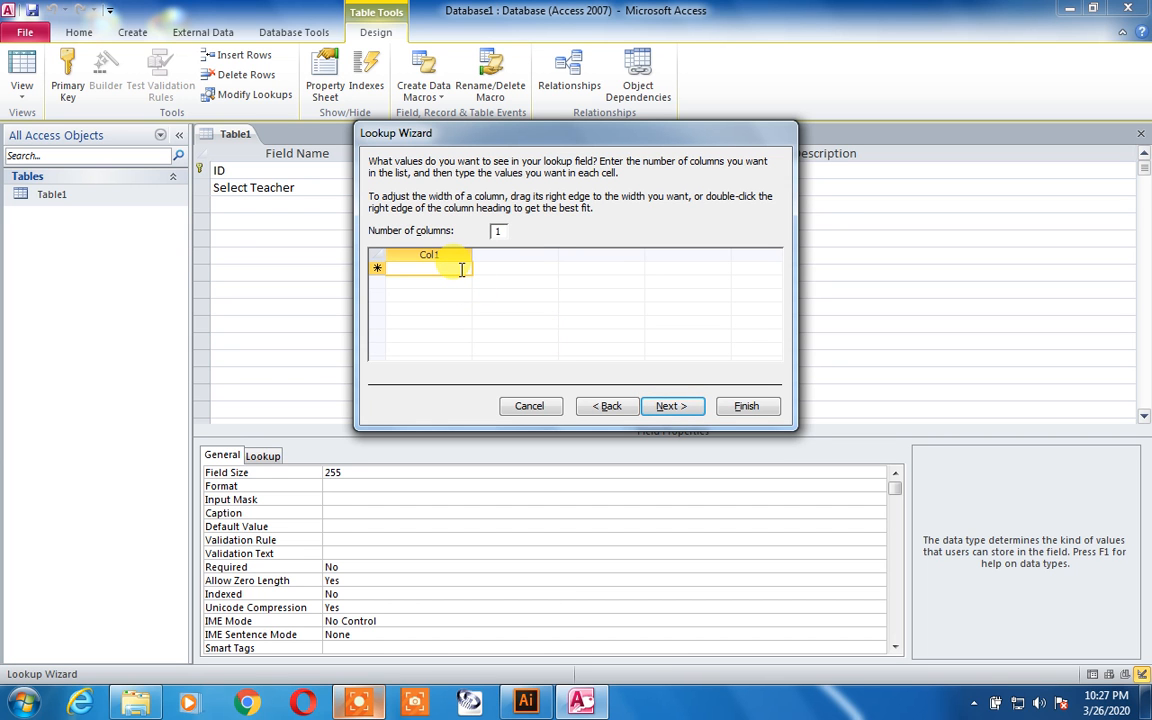
pyautogui.write('Sir Tahir')
pyautogui.press('Down')
pyautogui.write('S')
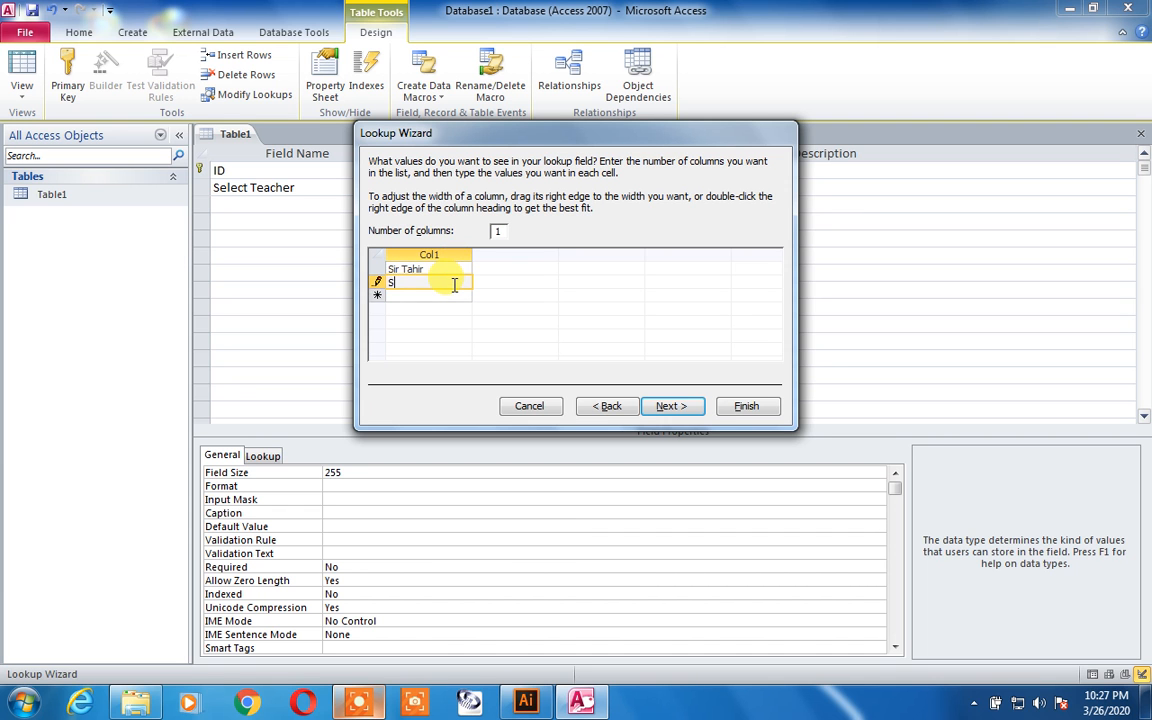
pyautogui.write('ir Nazim')
pyautogui.press('Down')
pyautogui.write('Sir Majid')
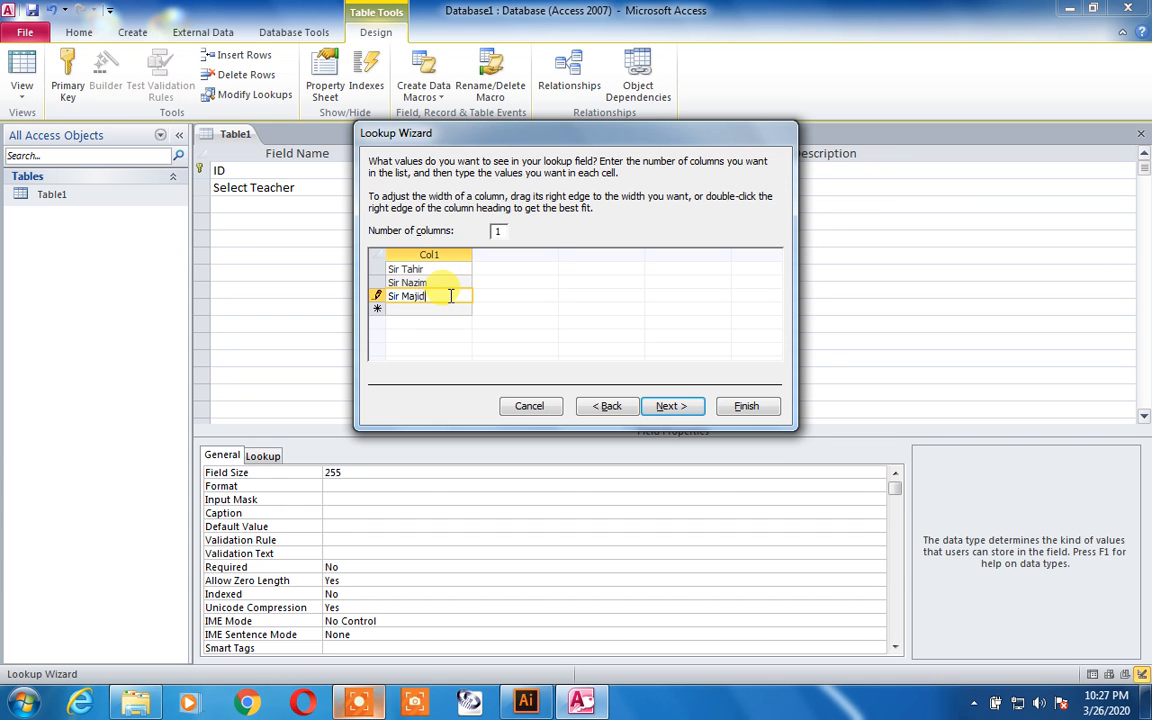
pyautogui.press('Down')
pyautogui.write('Sir ')
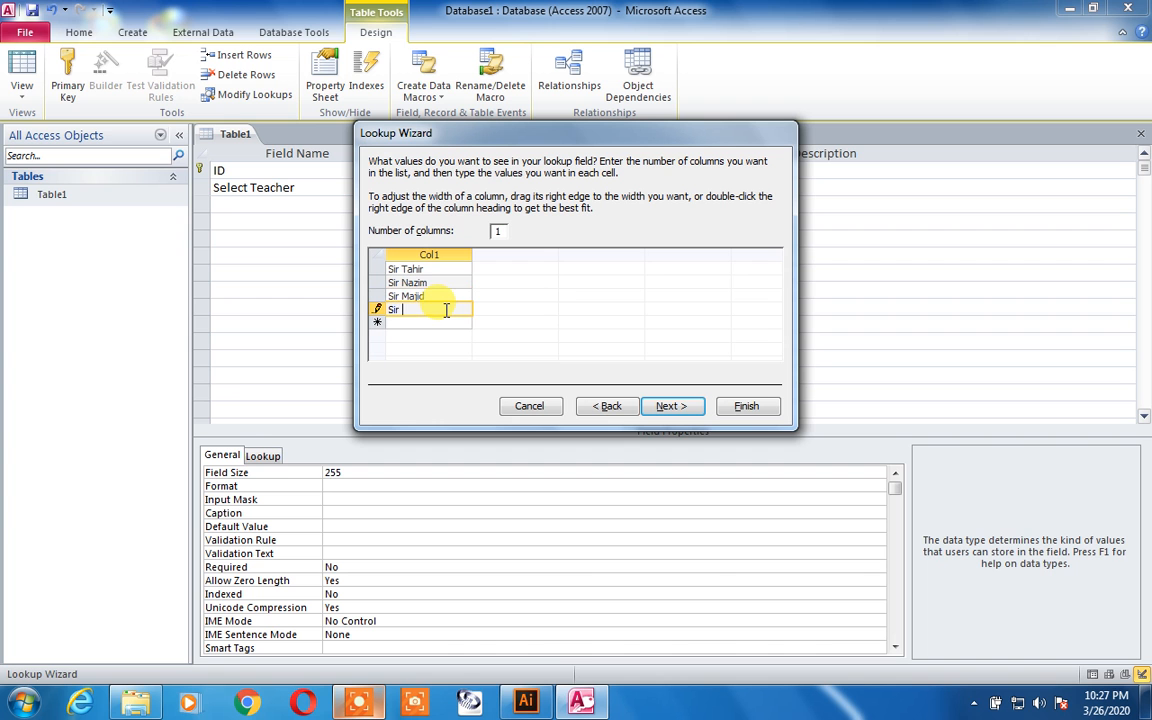
pyautogui.write('Baseer')
pyautogui.click(664, 408)
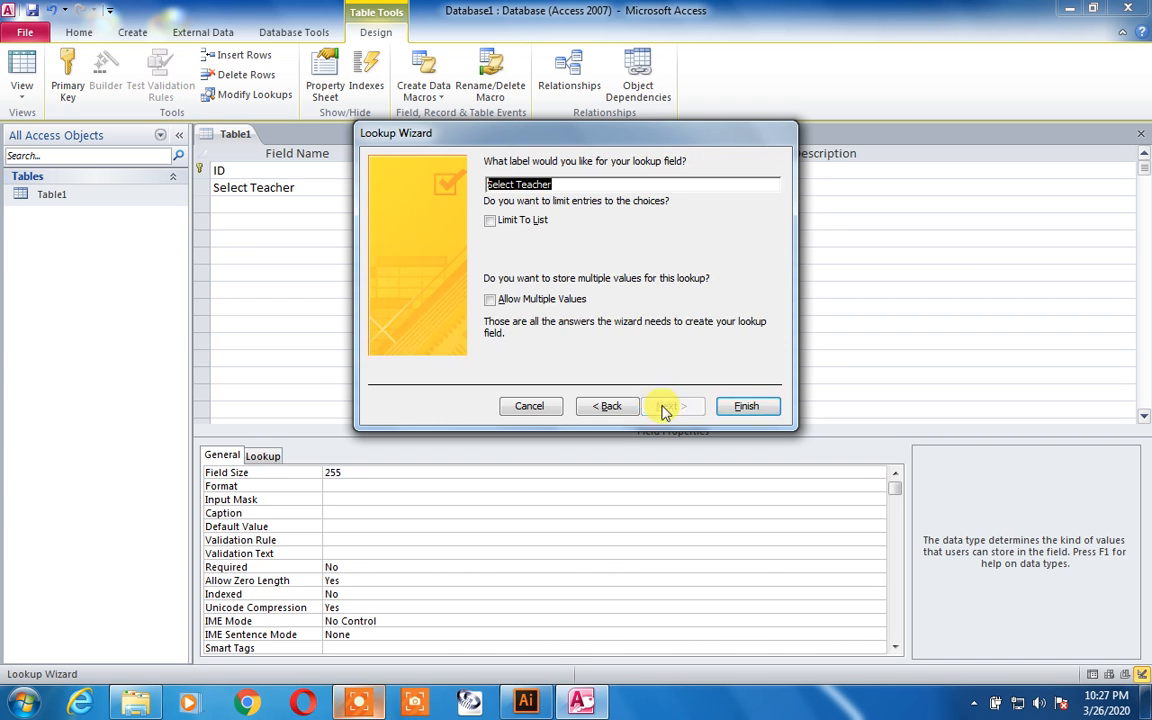
pyautogui.click(740, 406)
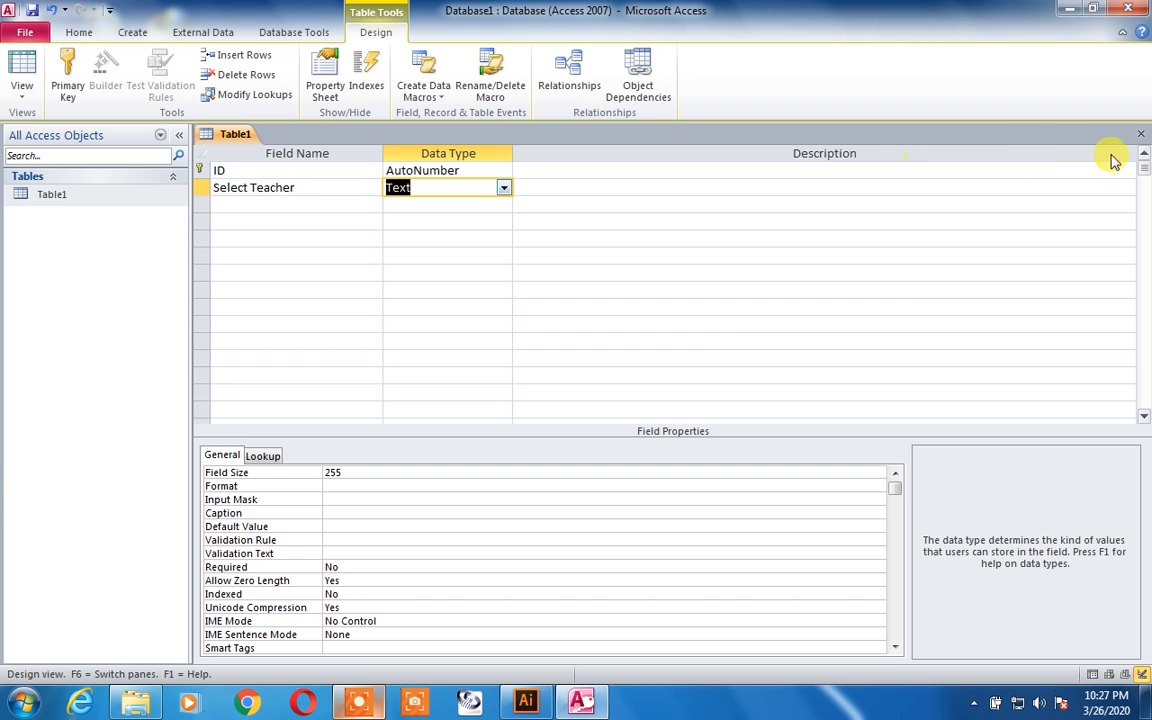
# Step: Close Table1 with its design changes saved and reopen it in Datasheet view
pyautogui.click(1142, 135)
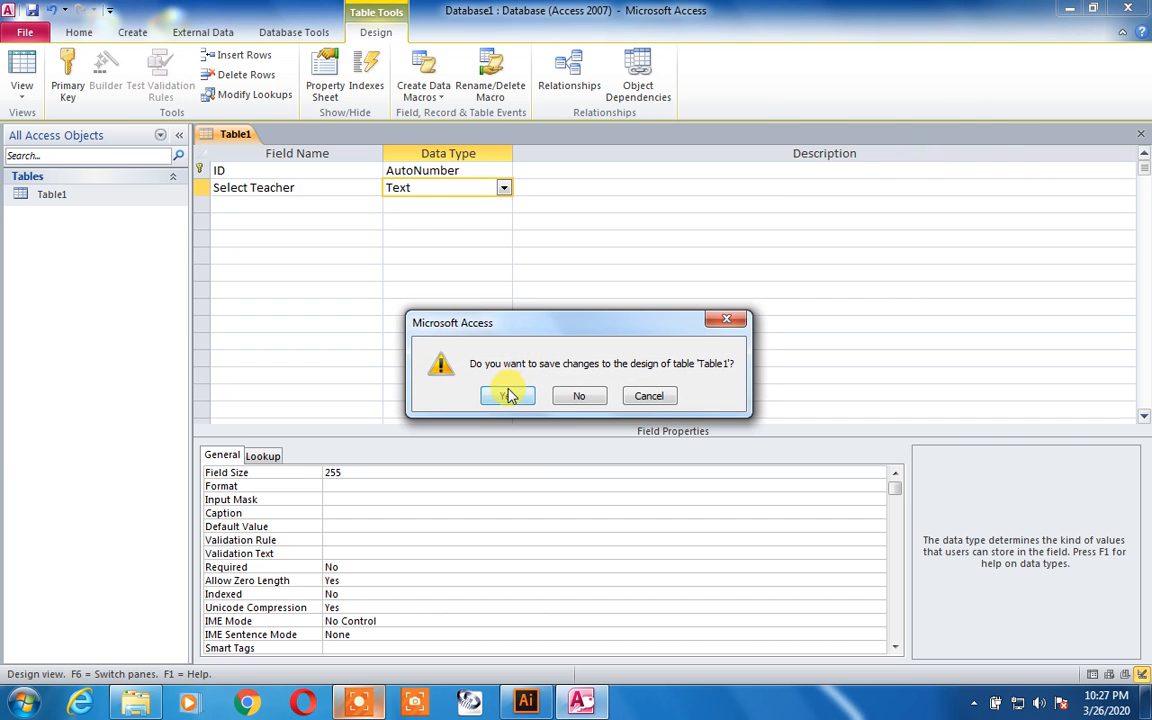
pyautogui.click(515, 392)
pyautogui.doubleClick(83, 199)
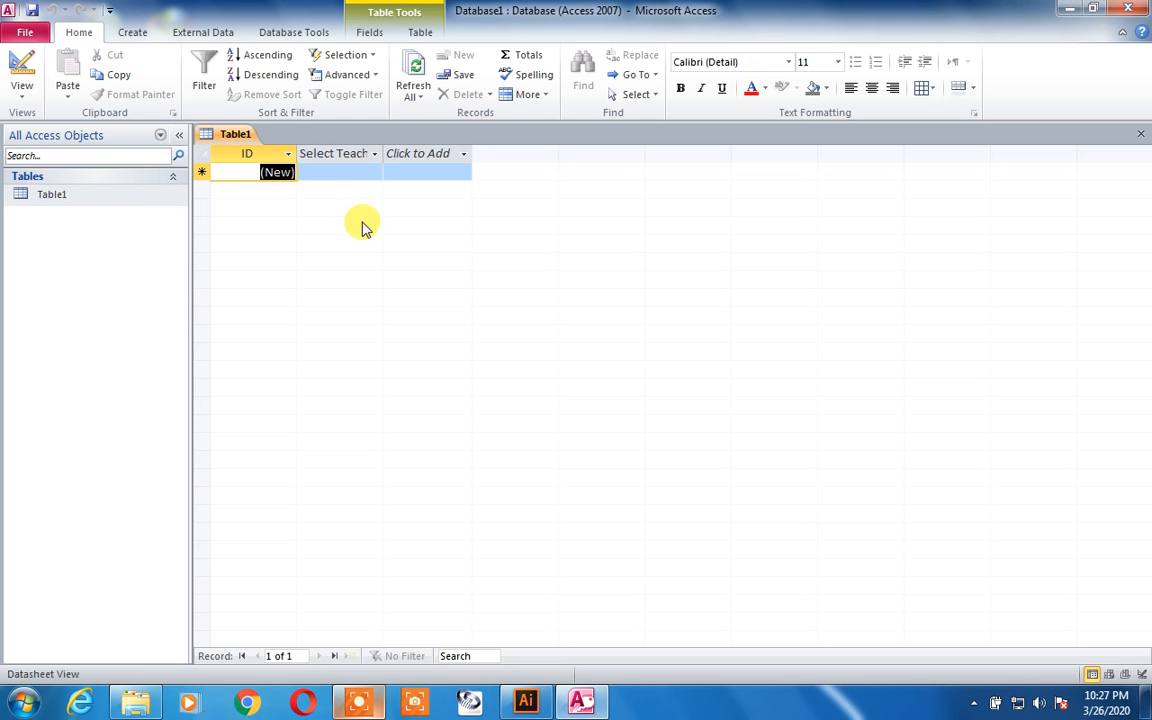
# Step: Try several choices from the Select Teacher list in the first record, ending with the fourth teacher
pyautogui.click(353, 175)
pyautogui.click(374, 172)
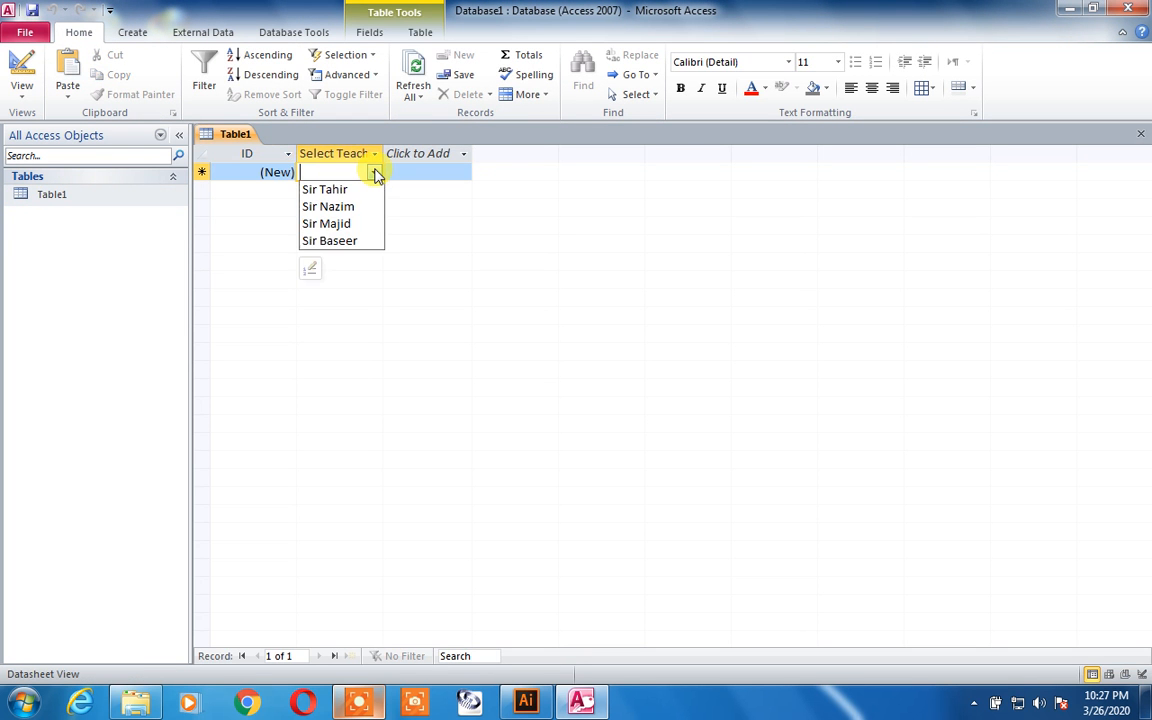
pyautogui.click(340, 207)
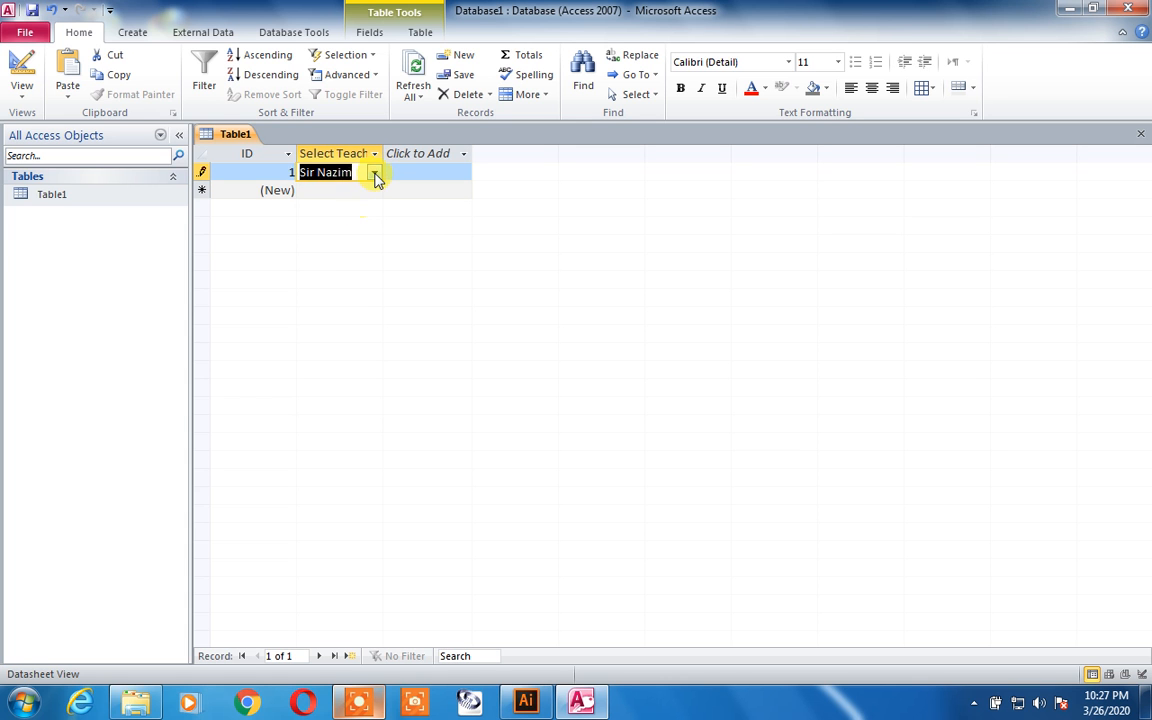
pyautogui.click(374, 173)
pyautogui.click(366, 224)
pyautogui.click(374, 172)
pyautogui.click(361, 238)
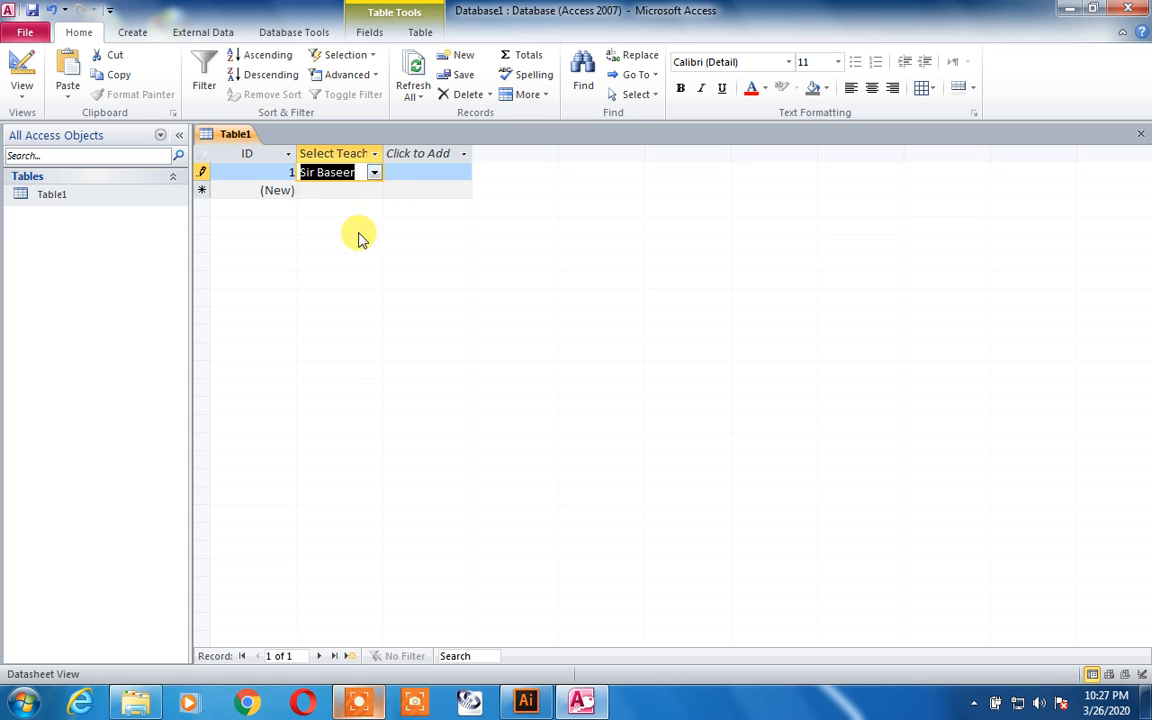
# Step: Switch Table1 to Design view and add a field named Select Course below Select Teacher
pyautogui.rightClick(82, 194)
pyautogui.click(127, 222)
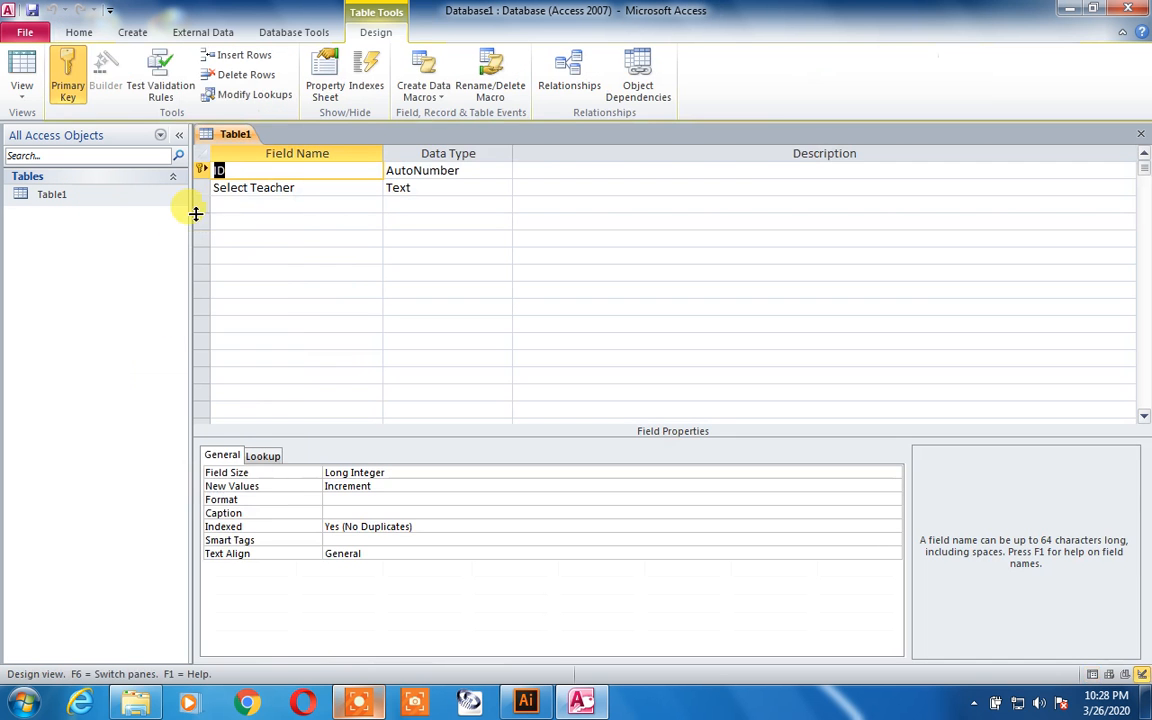
pyautogui.click(242, 203)
pyautogui.write('S')
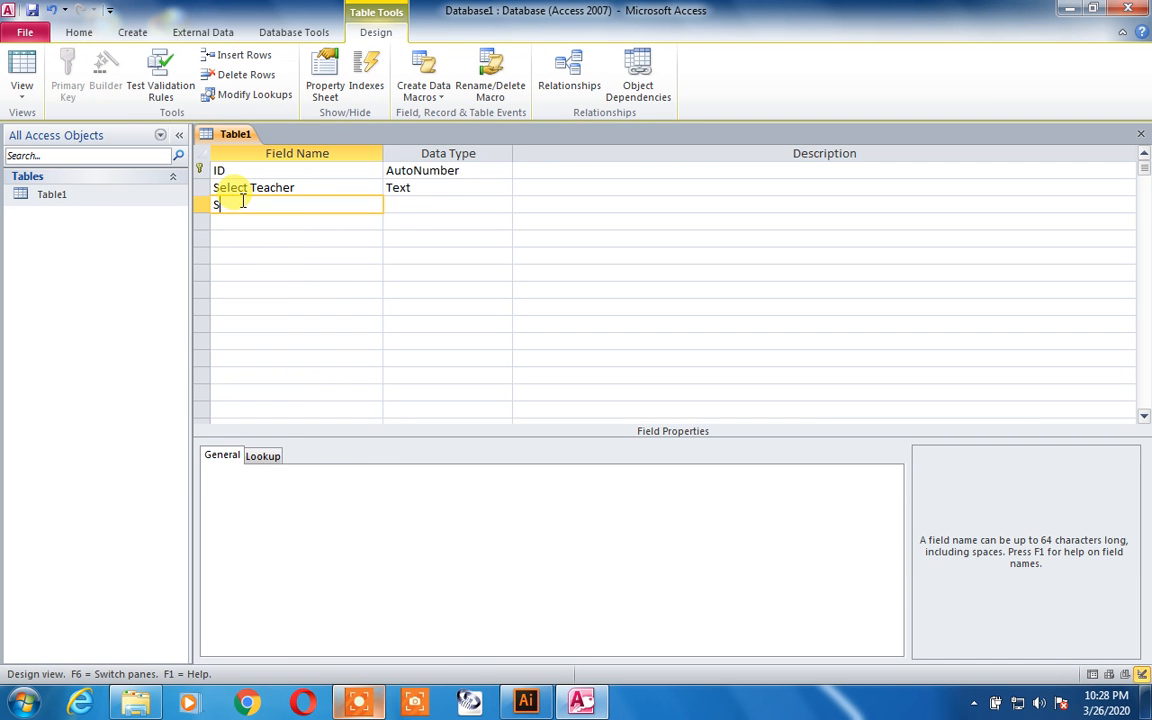
pyautogui.write('ecect Course')
# Step: Start the Lookup Wizard for the Select Course field with the option to type in the values
pyautogui.click(410, 203)
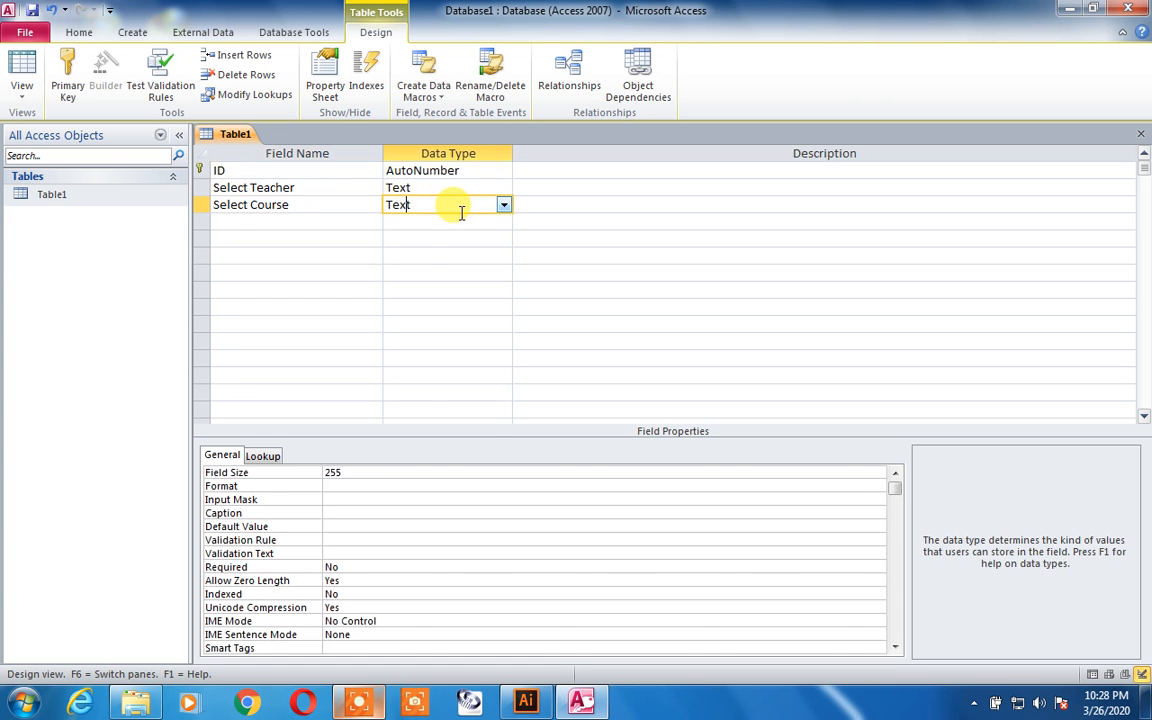
pyautogui.click(504, 207)
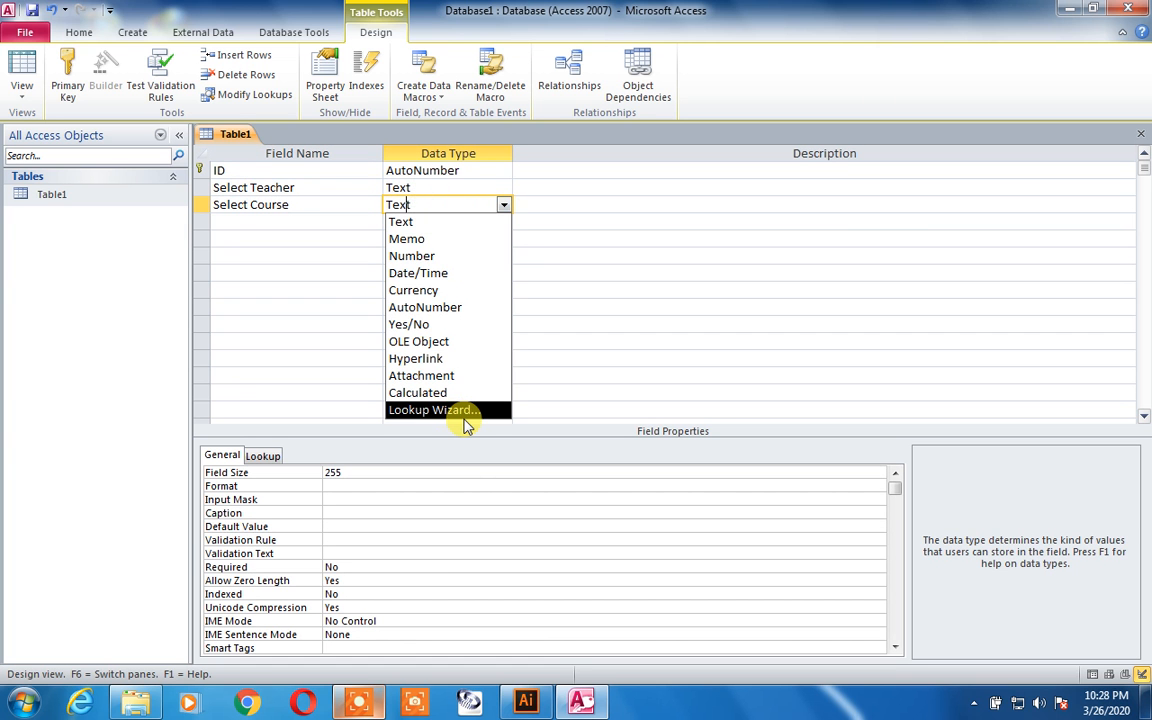
pyautogui.click(466, 414)
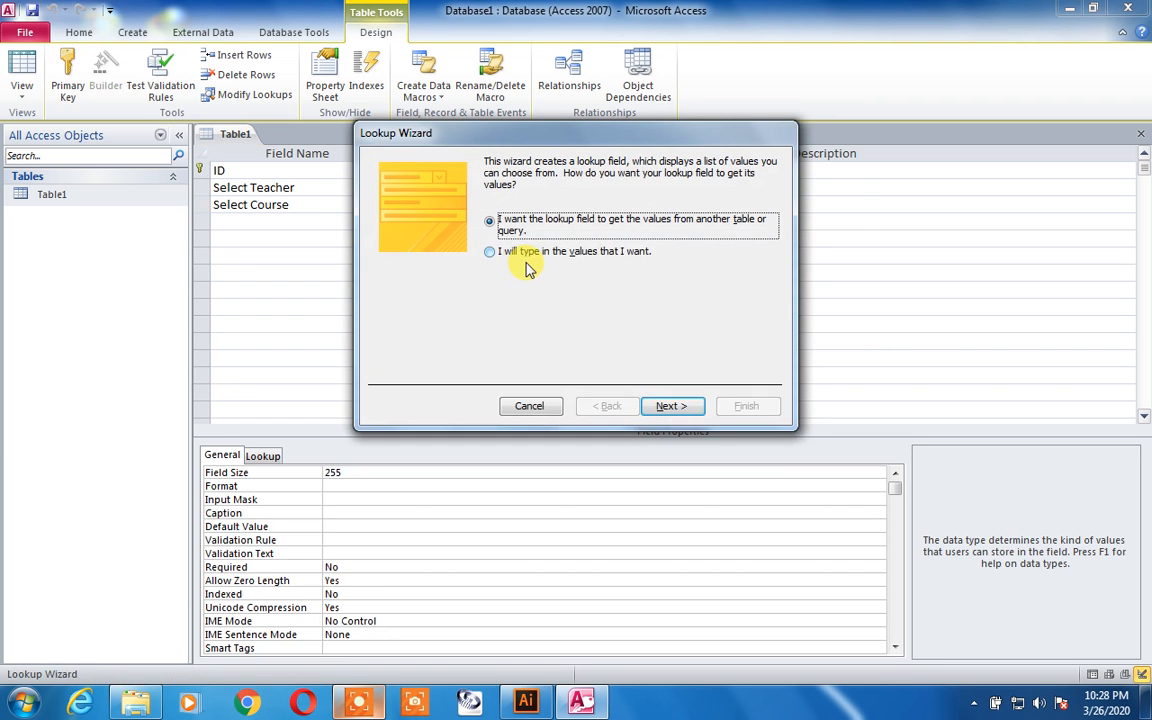
pyautogui.click(508, 258)
pyautogui.click(669, 408)
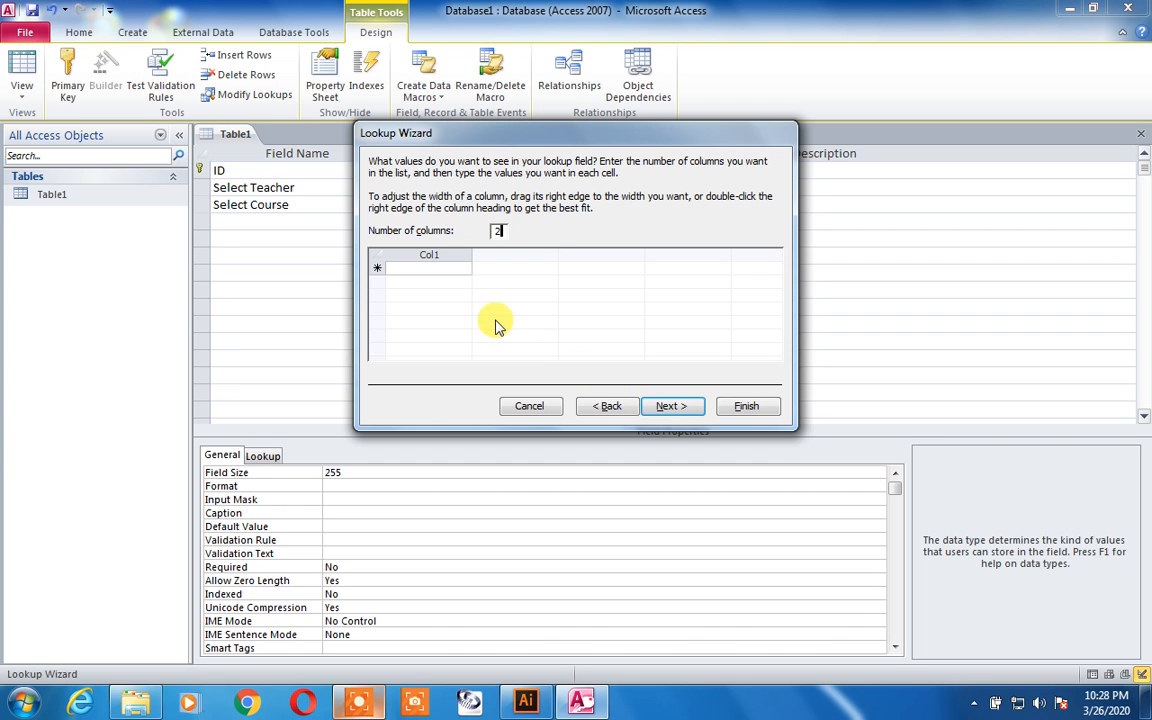
# Step: Set the lookup list to 2 columns and fill its rows with ITB and WEB, and Graphics and Autocad
pyautogui.click(449, 267)
pyautogui.click(530, 268)
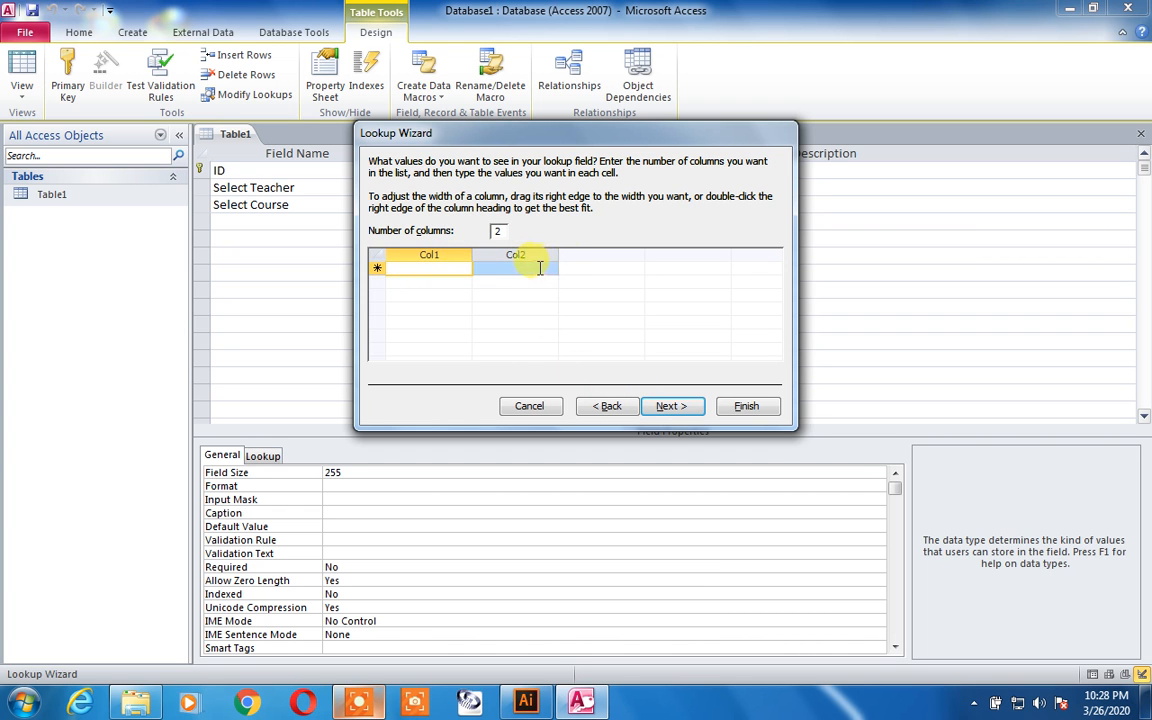
pyautogui.click(448, 270)
pyautogui.write('ITB')
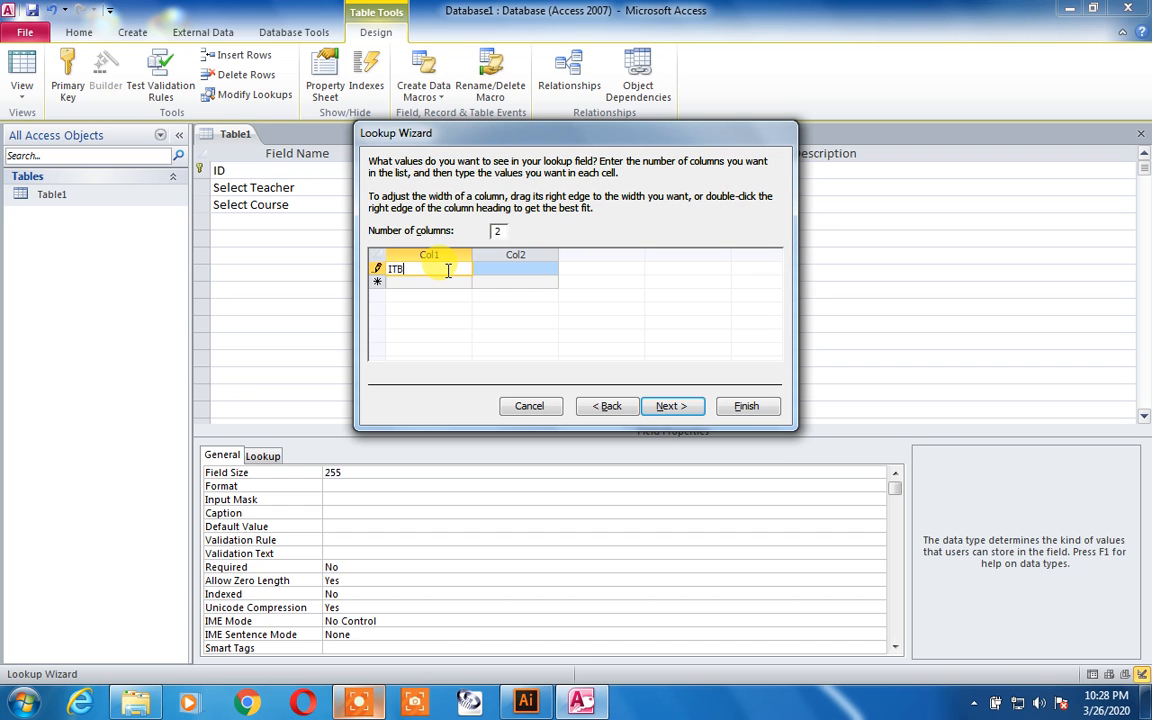
pyautogui.press('Tab')
pyautogui.write('WEB')
pyautogui.press('Tab')
pyautogui.write('G')
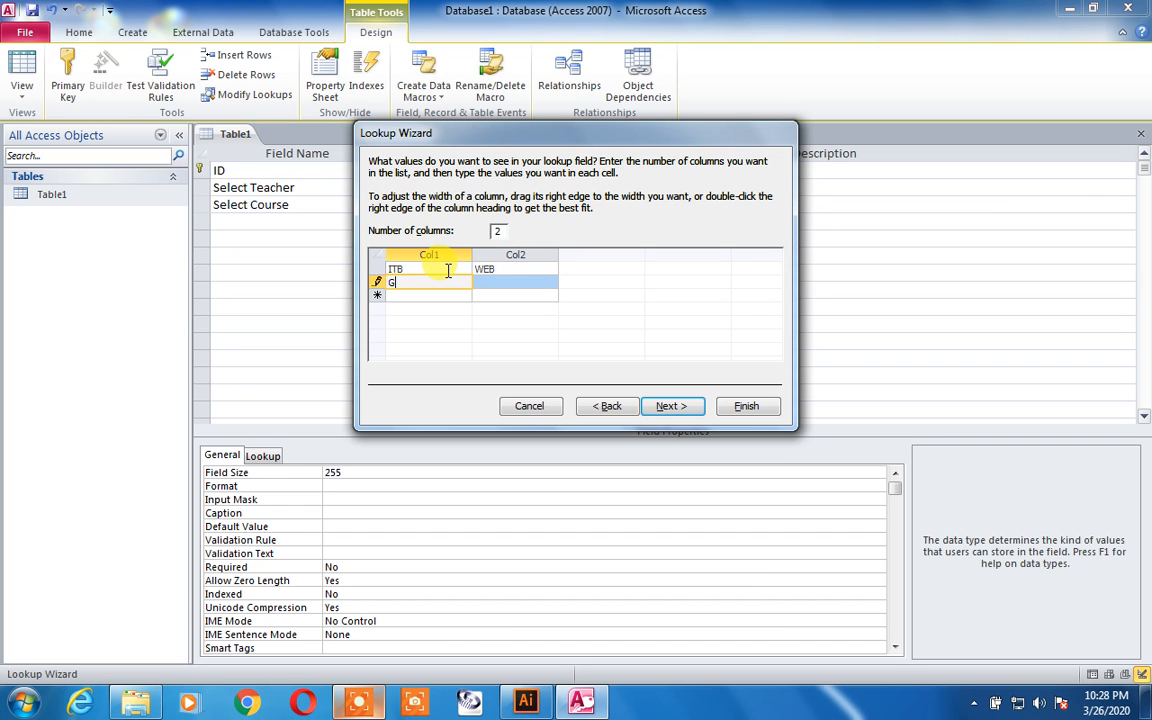
pyautogui.write('raphics')
pyautogui.press('Tab')
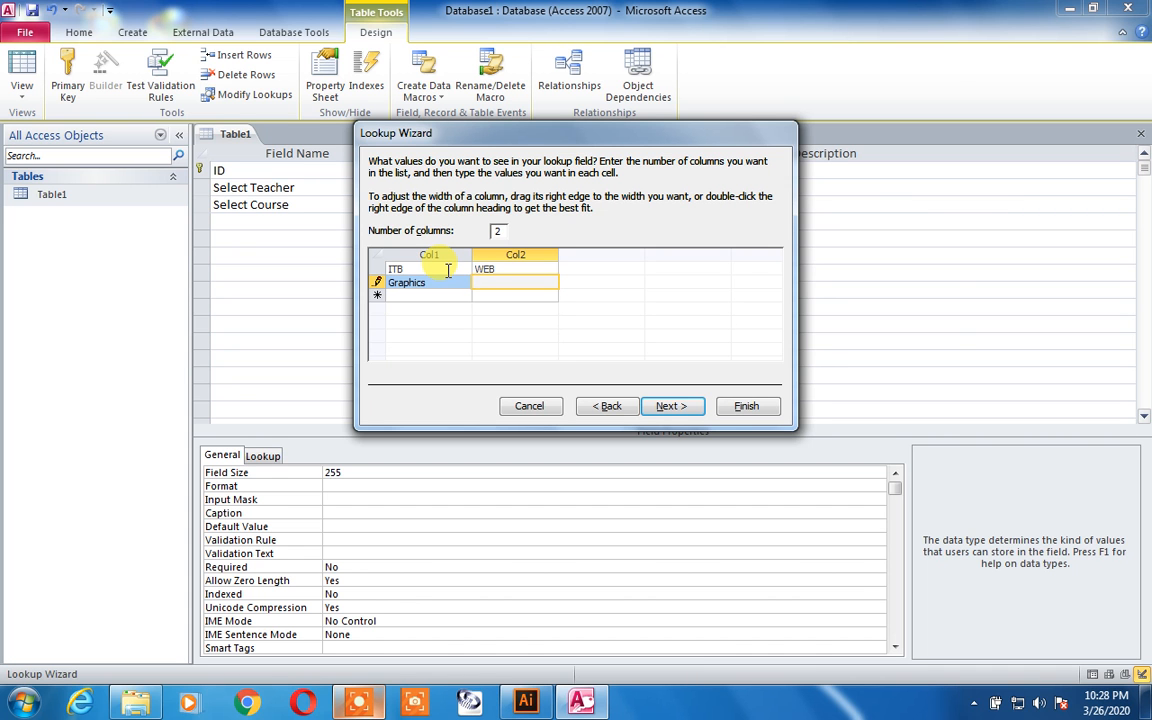
pyautogui.write('Autocad')
# Step: Use Col1 as the stored value, keep the label Select Course and finish the wizard
pyautogui.click(661, 406)
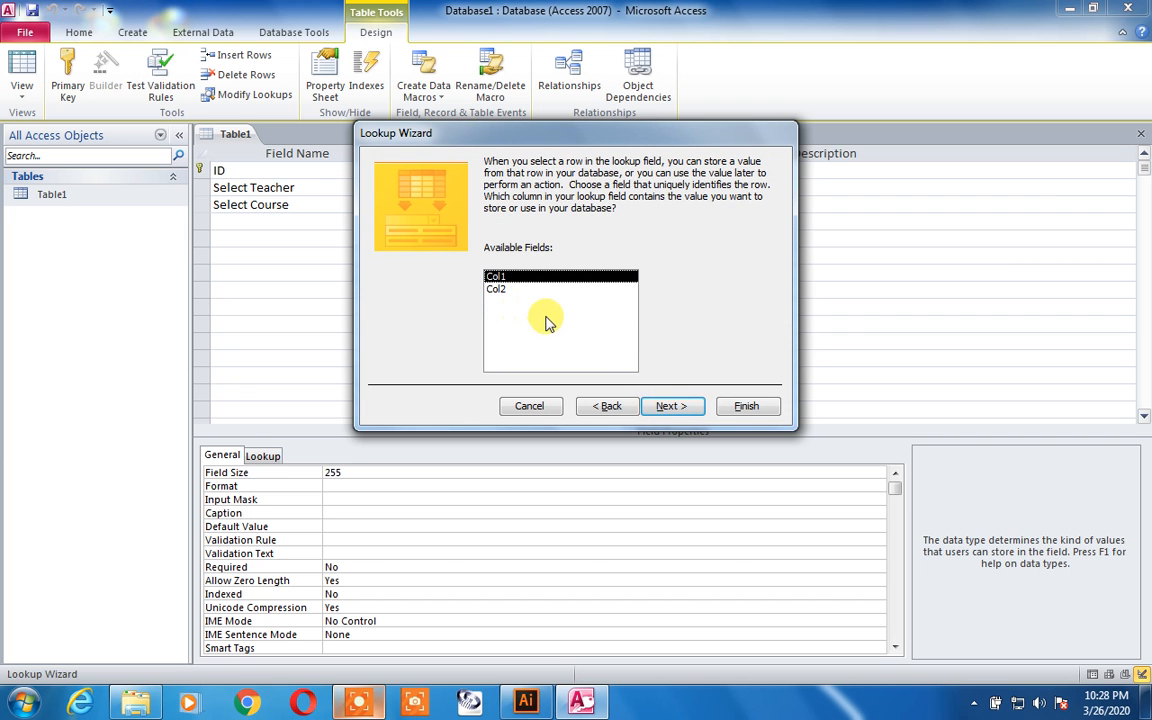
pyautogui.click(665, 406)
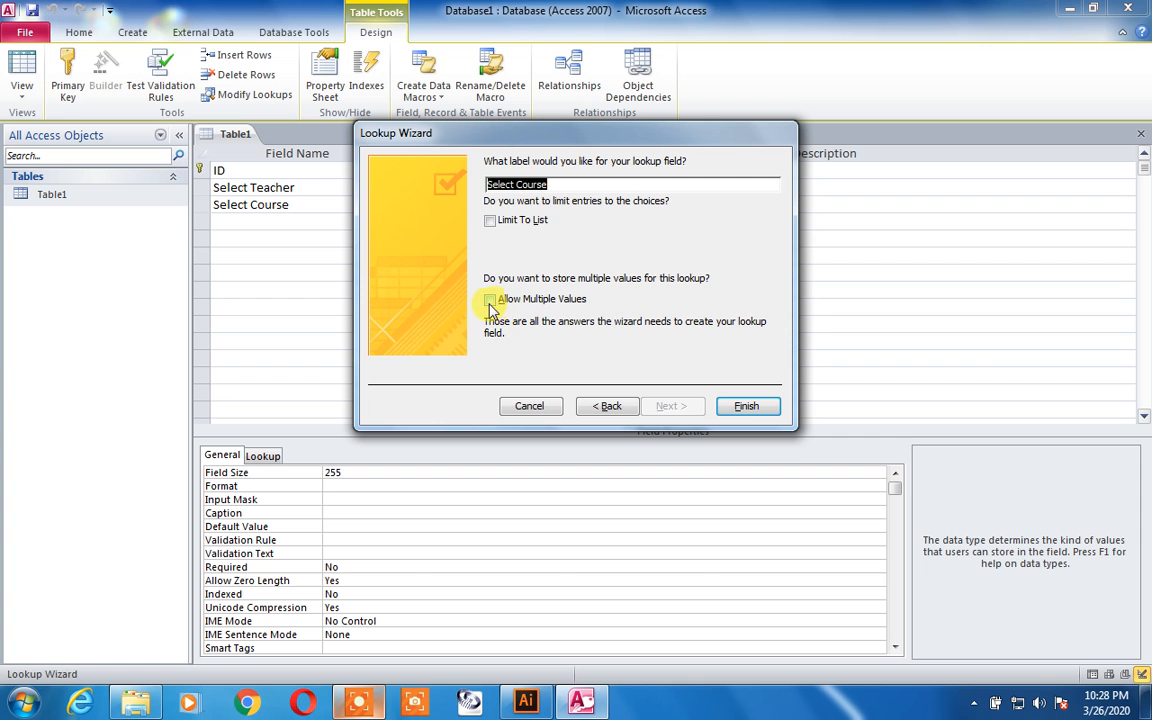
pyautogui.click(735, 405)
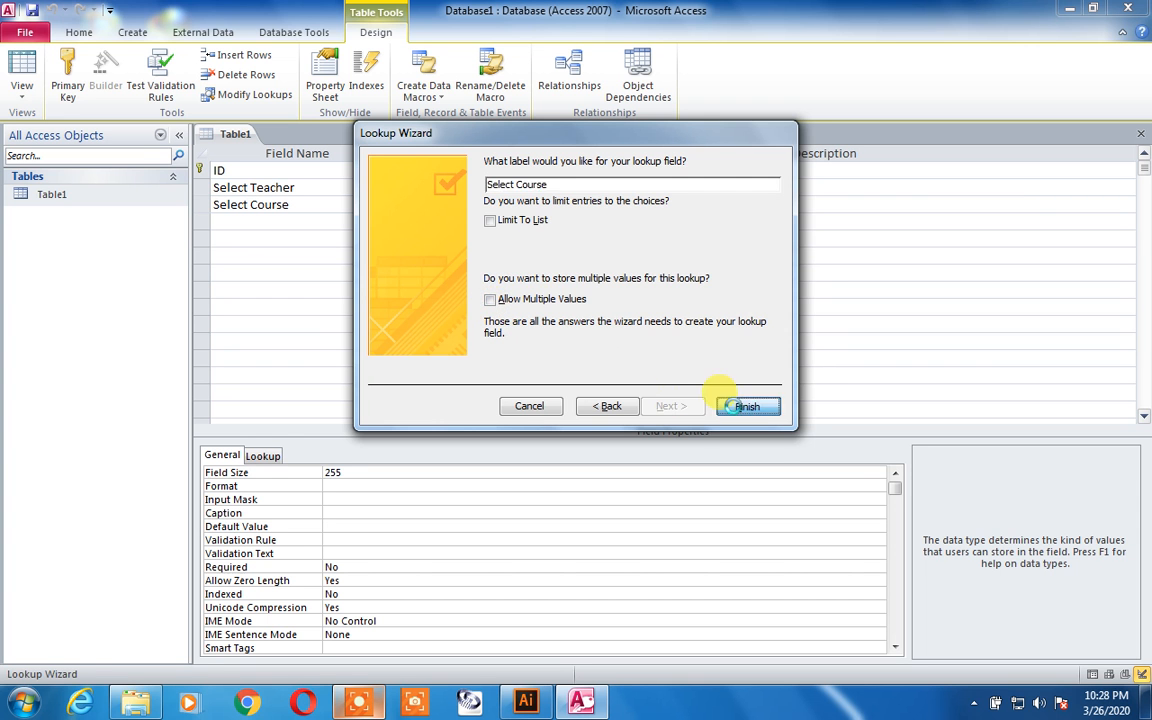
# Step: Save and close the Table1 design containing the Select Course lookup, and open the table's datasheet
pyautogui.click(1141, 134)
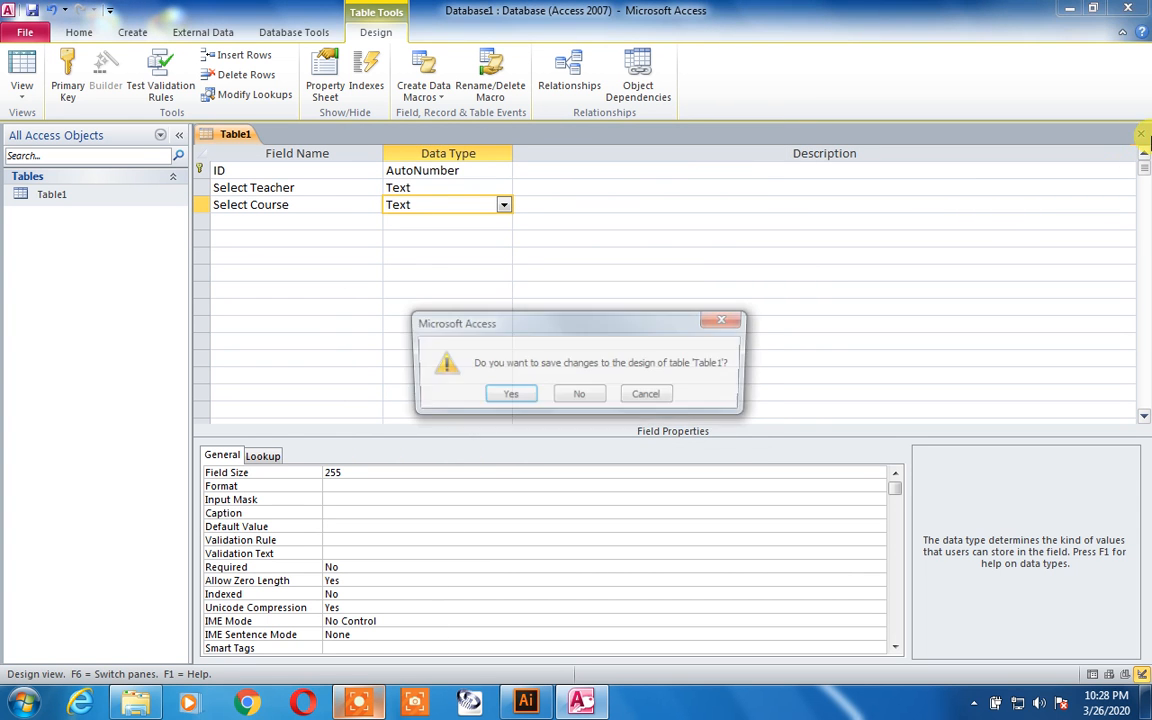
pyautogui.click(507, 396)
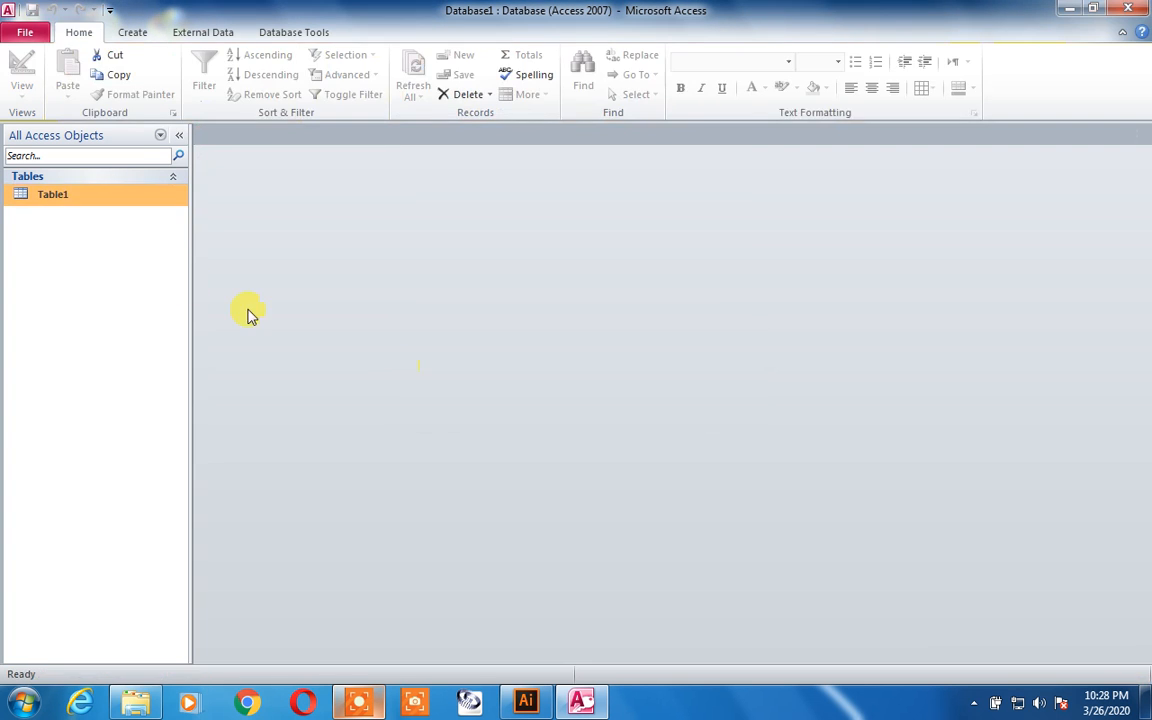
pyautogui.doubleClick(125, 200)
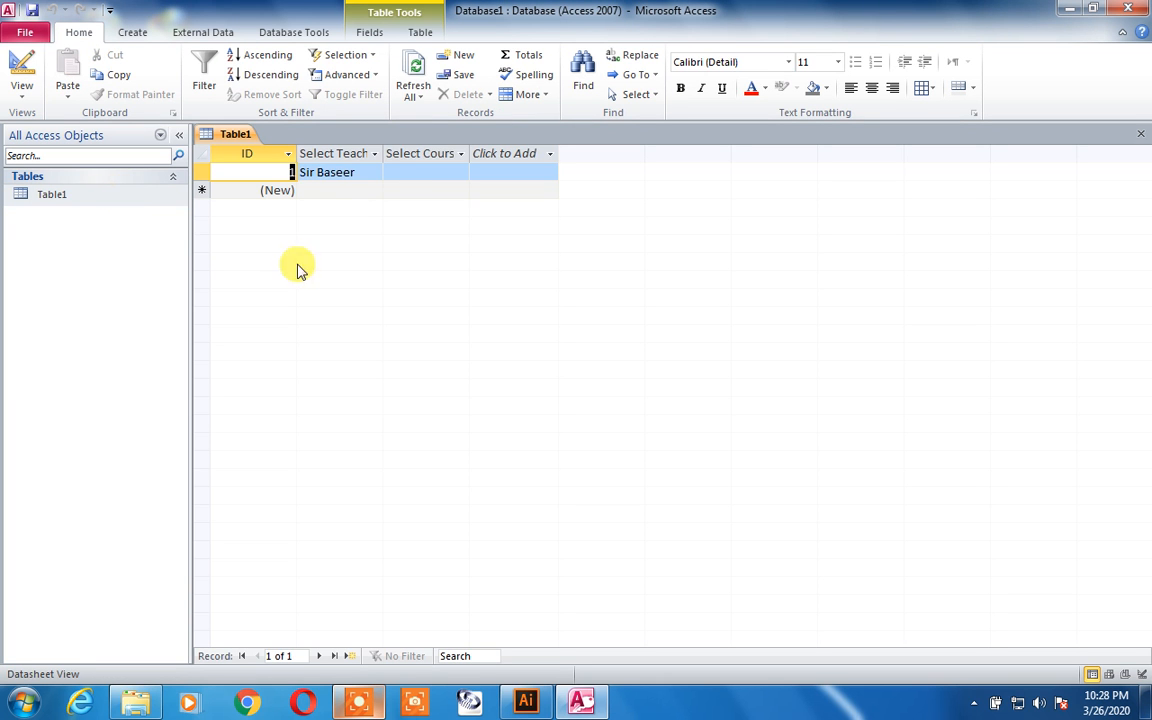
# Step: Choose the Graphics and Autocad row from the Select Course list in the first record
pyautogui.click(415, 172)
pyautogui.click(418, 172)
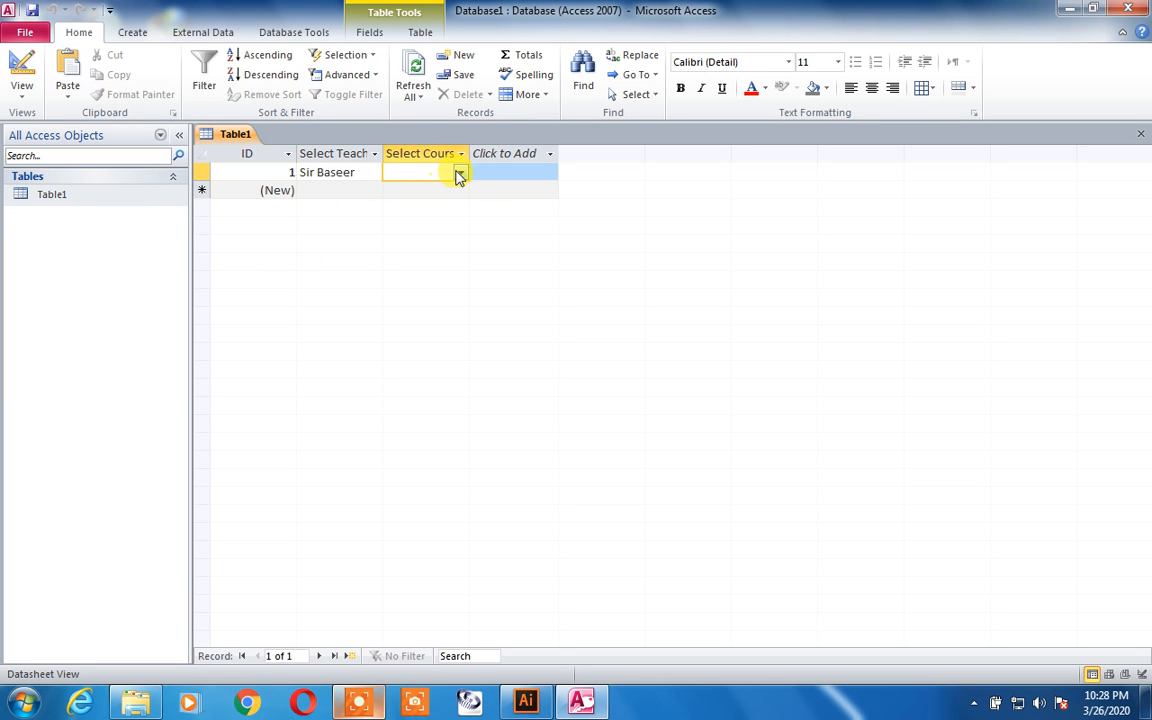
pyautogui.click(459, 174)
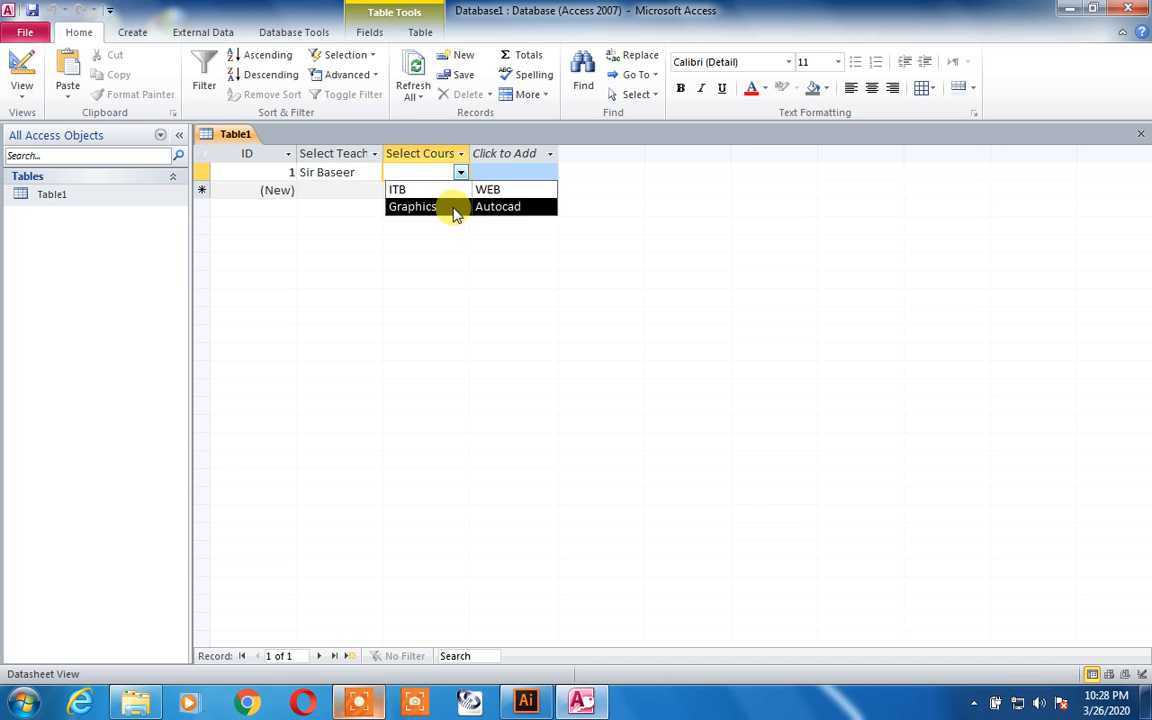
pyautogui.click(452, 210)
pyautogui.click(460, 175)
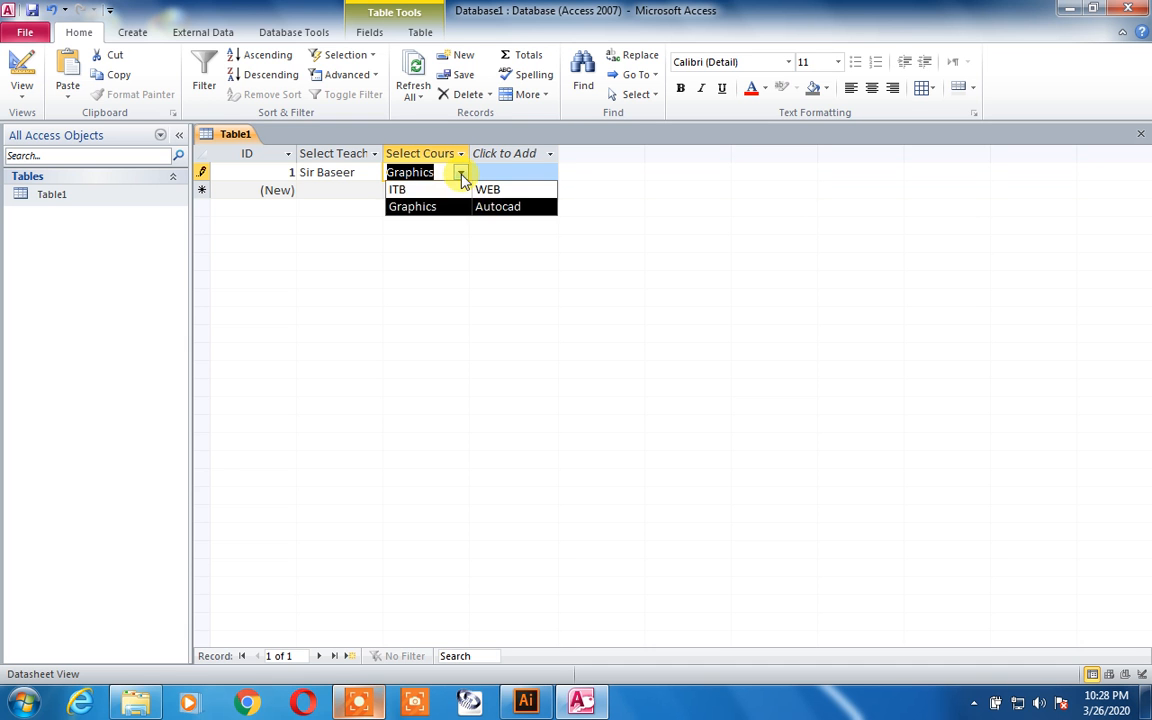
pyautogui.click(503, 211)
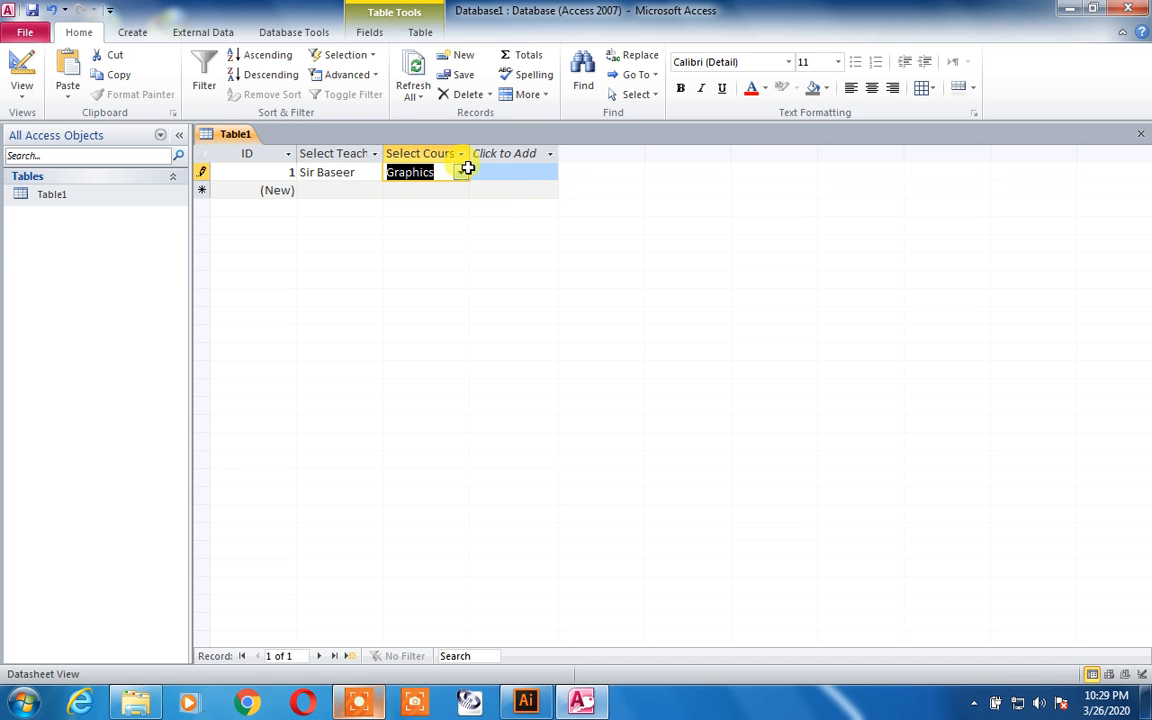
# Step: Widen the Select Course column to view both columns of its list in the first record, and narrow it to about its heading width
pyautogui.moveTo(469, 158); pyautogui.dragTo(563, 172)
pyautogui.press('Down')
pyautogui.click(540, 174)
pyautogui.click(555, 172)
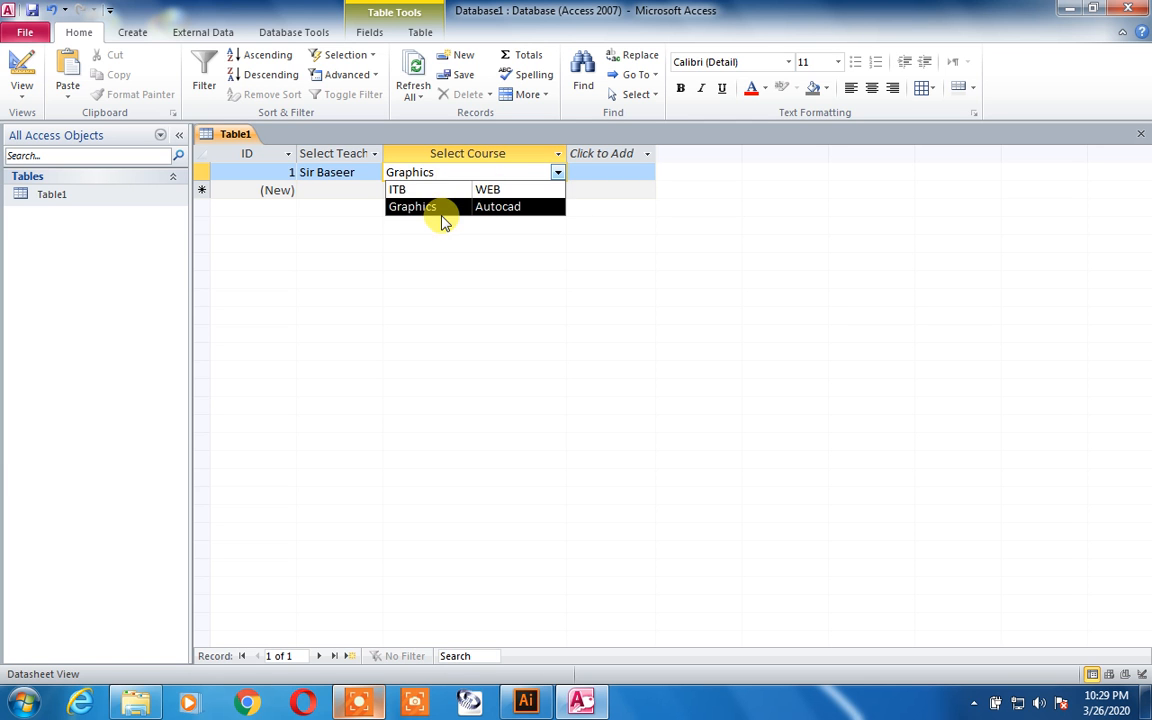
pyautogui.click(612, 222)
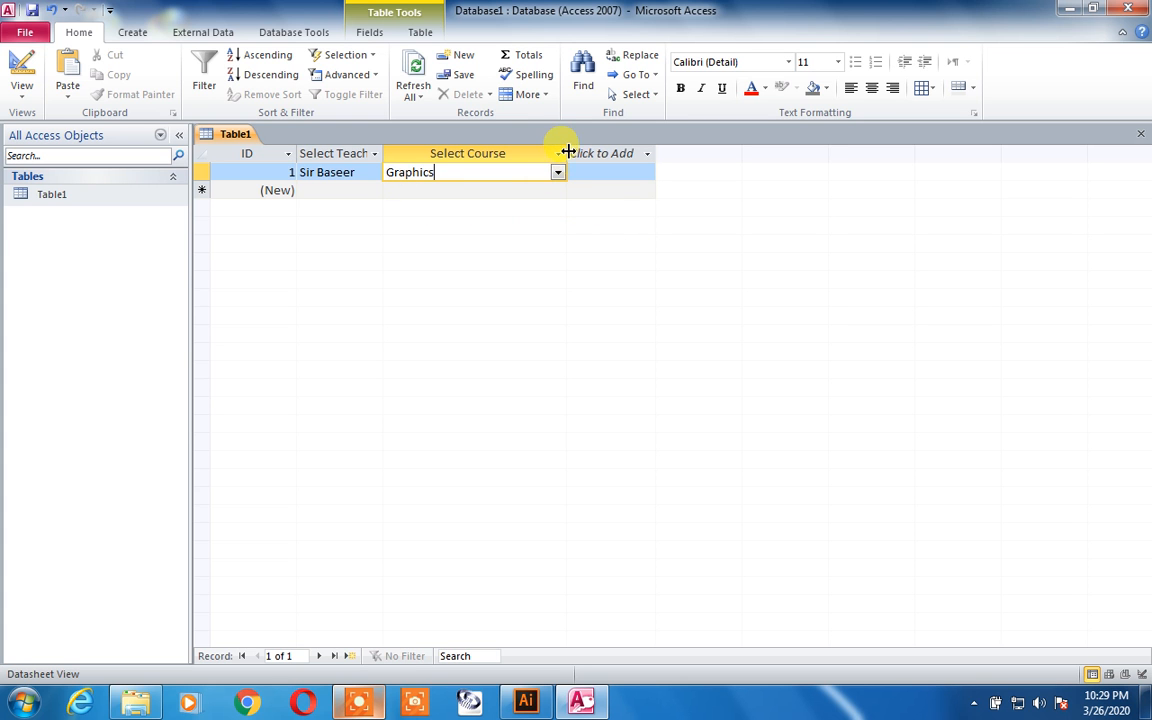
pyautogui.moveTo(566, 152); pyautogui.dragTo(474, 155)
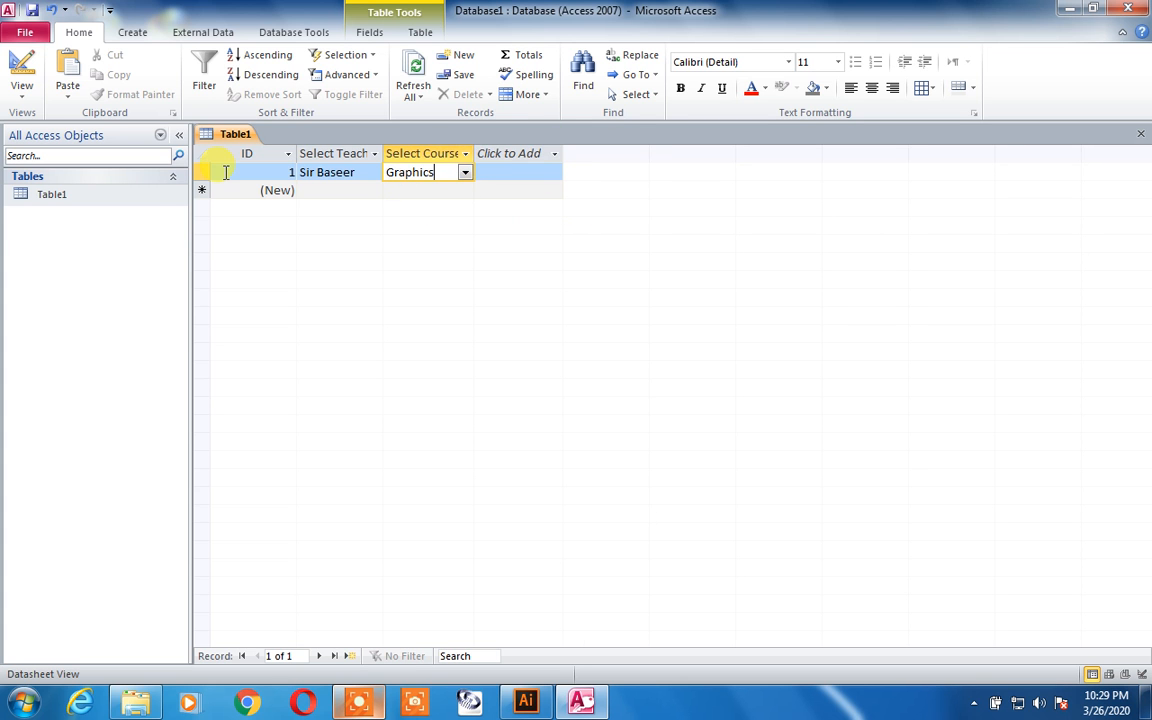
# Step: Open Table1 in Design view and add a field named Select below Select Course
pyautogui.rightClick(72, 196)
pyautogui.click(112, 224)
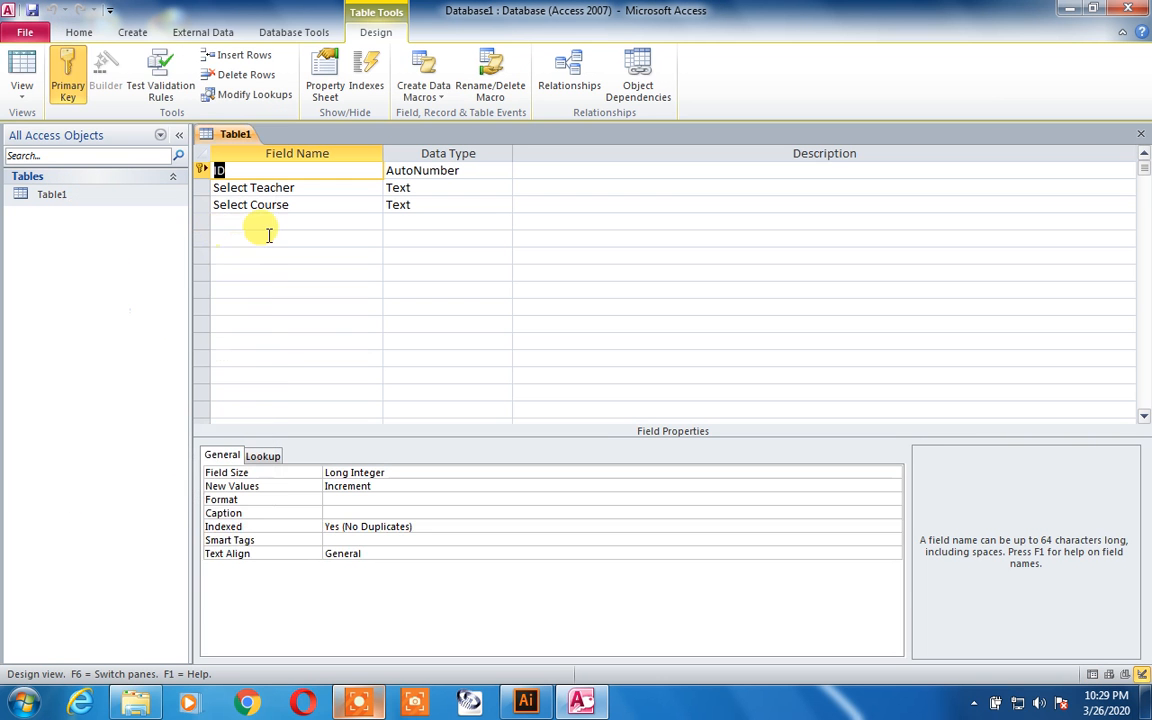
pyautogui.click(283, 222)
pyautogui.write('Selec')
pyautogui.press('BackSpace')
pyautogui.press('BackSpace')
pyautogui.press('BackSpace')
pyautogui.write('el')
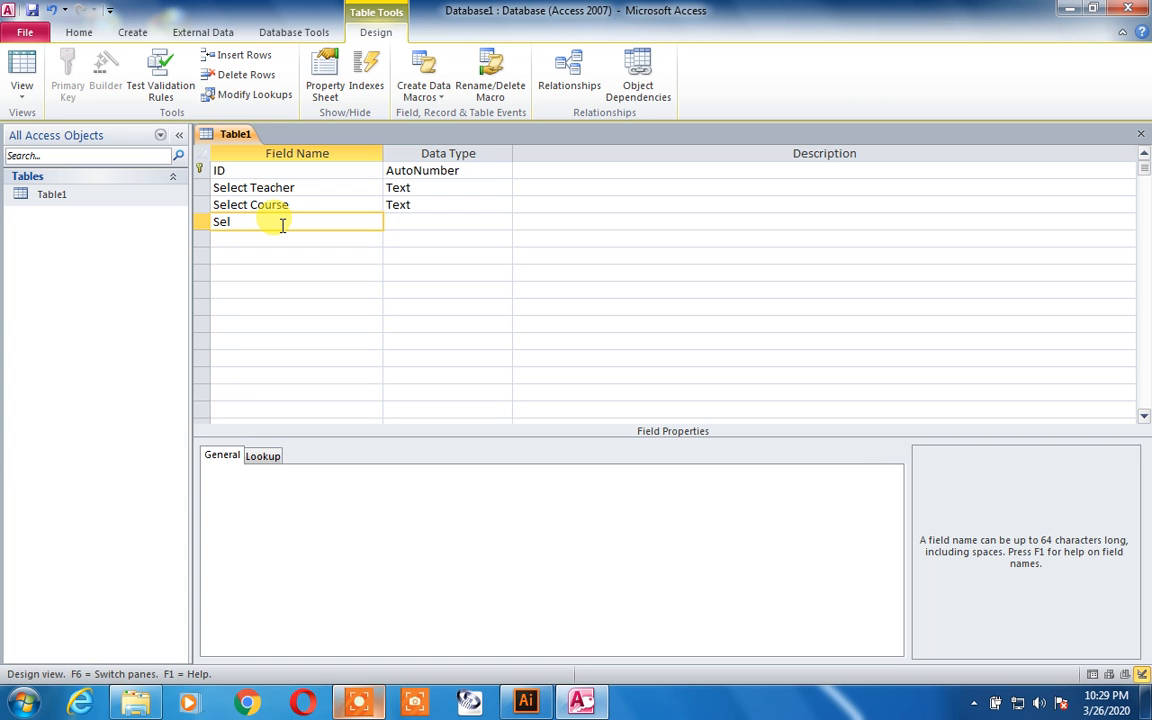
pyautogui.write('ect')
pyautogui.press('Tab')
pyautogui.write('timin')
pyautogui.press('BackSpace')
pyautogui.press('BackSpace')
pyautogui.press('BackSpace')
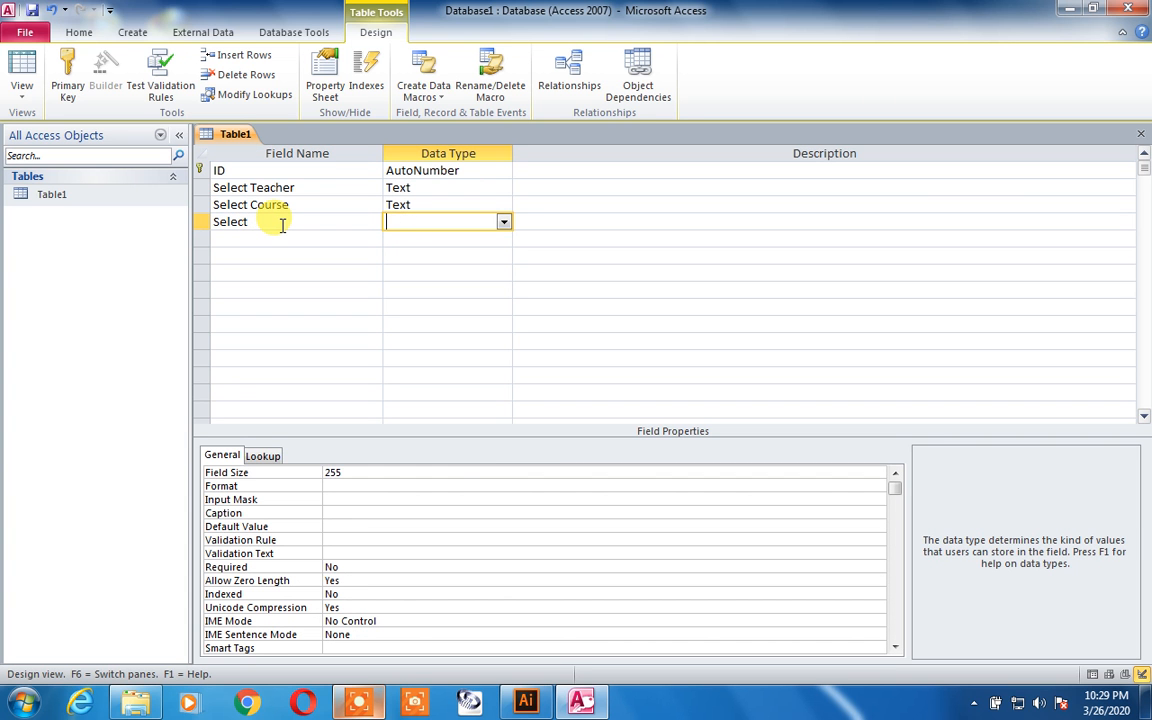
# Step: Start the Lookup Wizard as the Select field's data type and choose to enter the list values manually
pyautogui.click(504, 222)
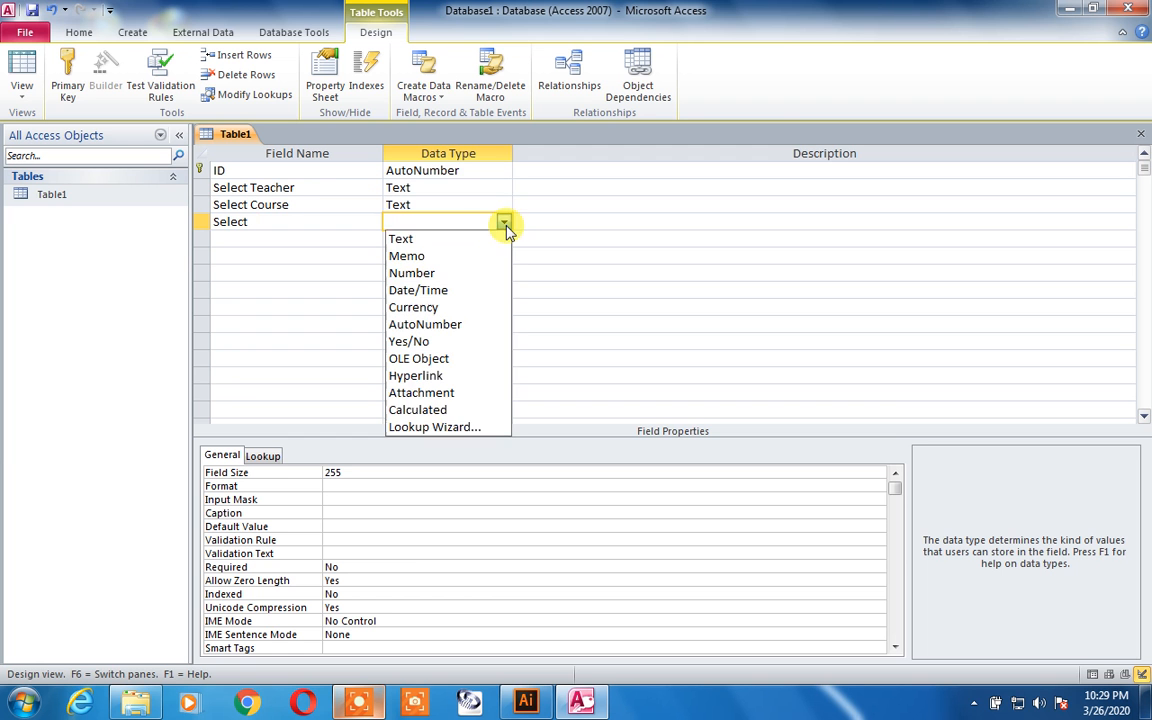
pyautogui.click(449, 427)
pyautogui.click(544, 259)
pyautogui.click(673, 405)
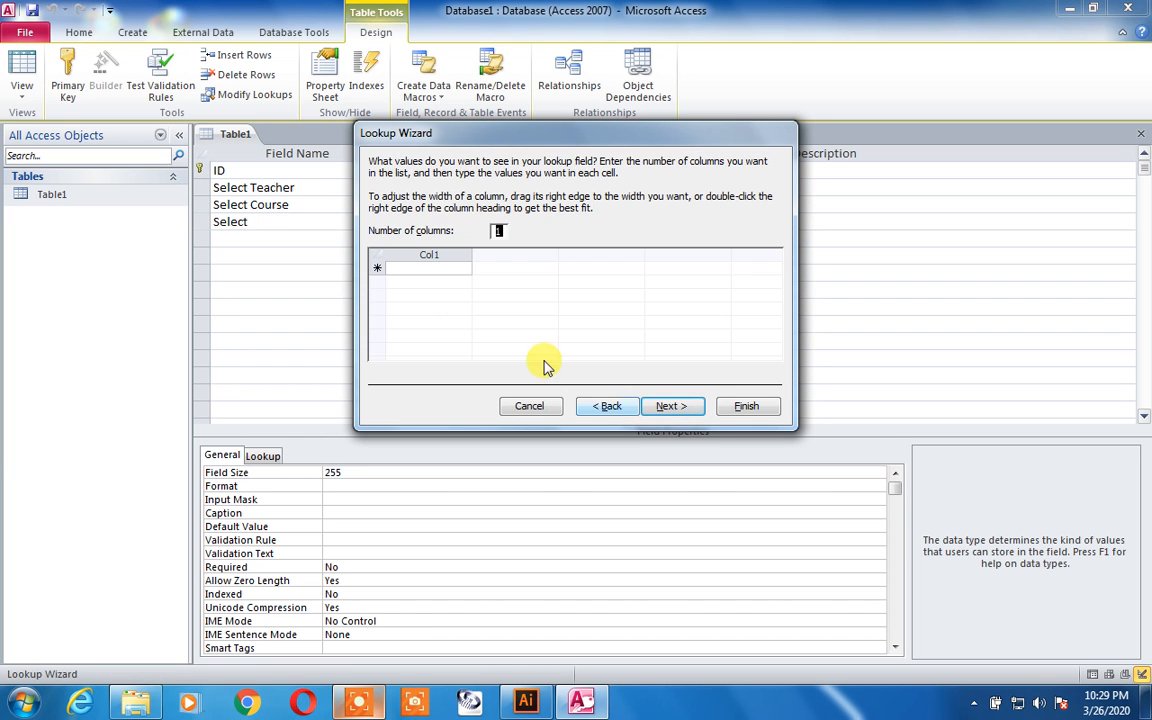
# Step: Fill the single lookup column Col1 with the values 1, 2 and 3
pyautogui.click(420, 268)
pyautogui.write('1')
pyautogui.click(449, 281)
pyautogui.write('2')
pyautogui.click(448, 295)
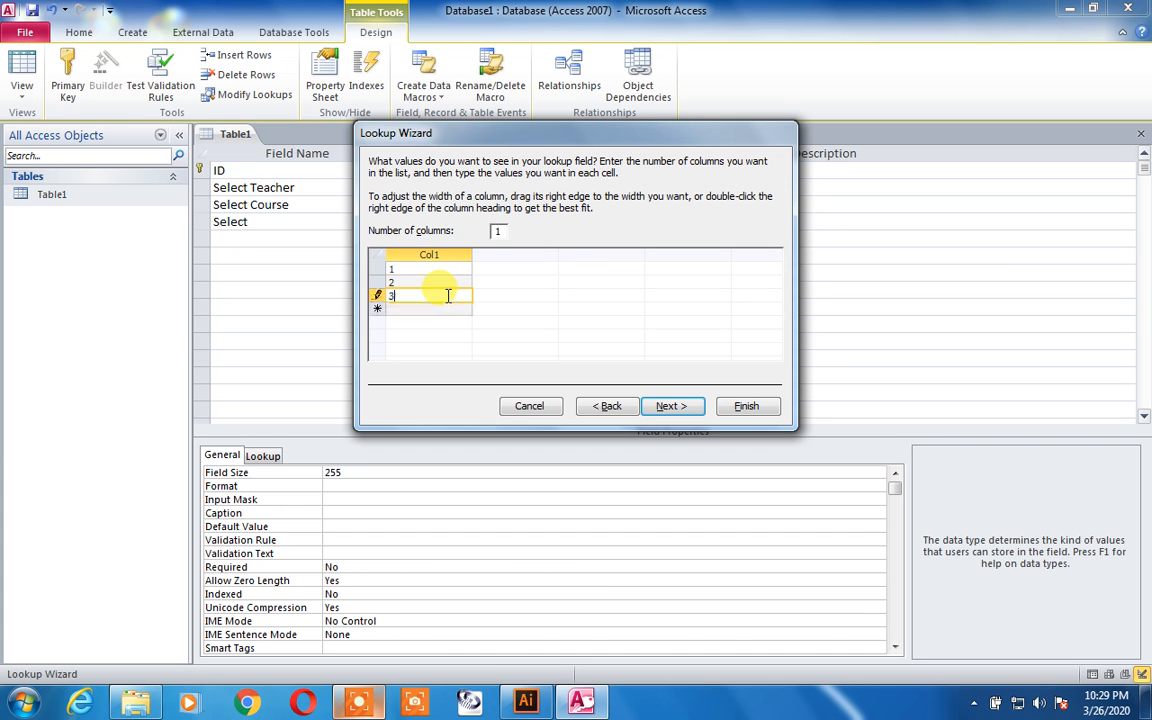
# Step: Keep the label Select, allow multiple values for the lookup and finish the wizard
pyautogui.click(662, 407)
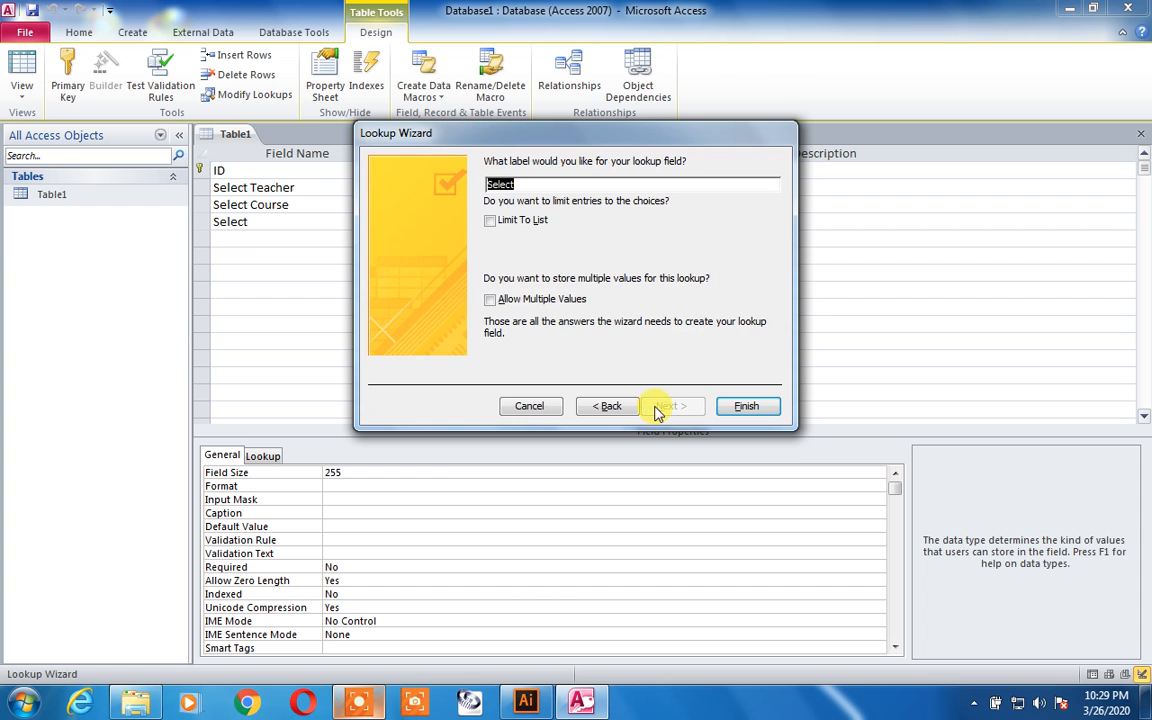
pyautogui.click(520, 299)
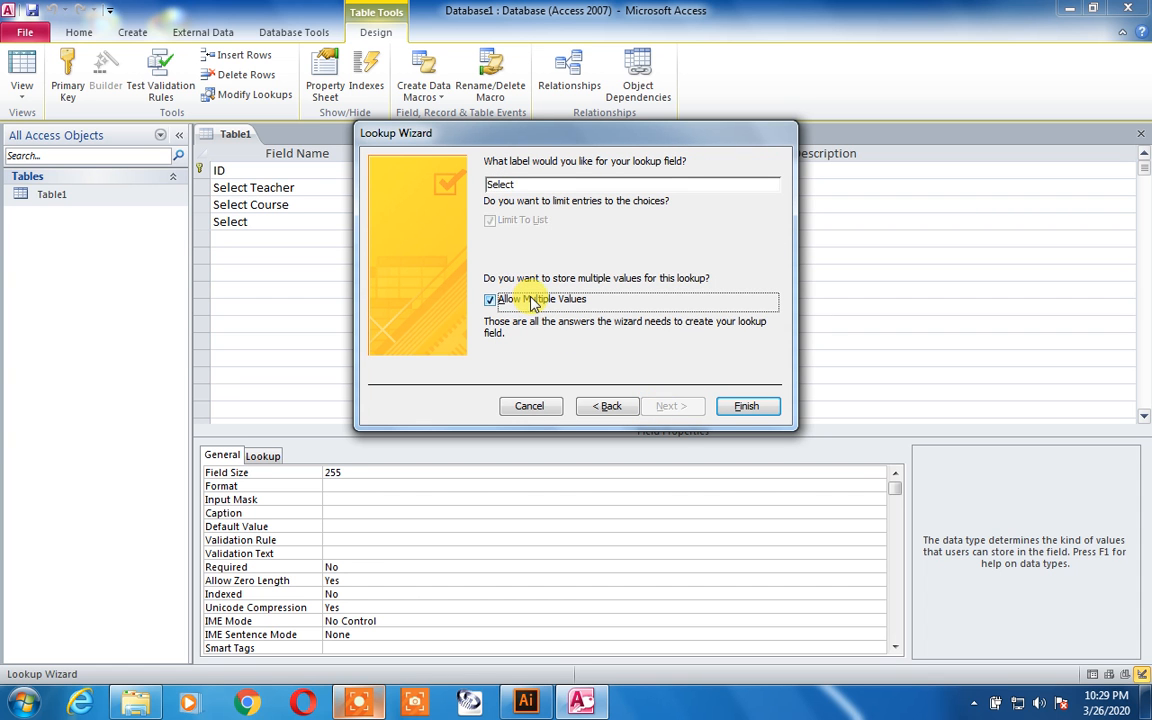
pyautogui.click(740, 406)
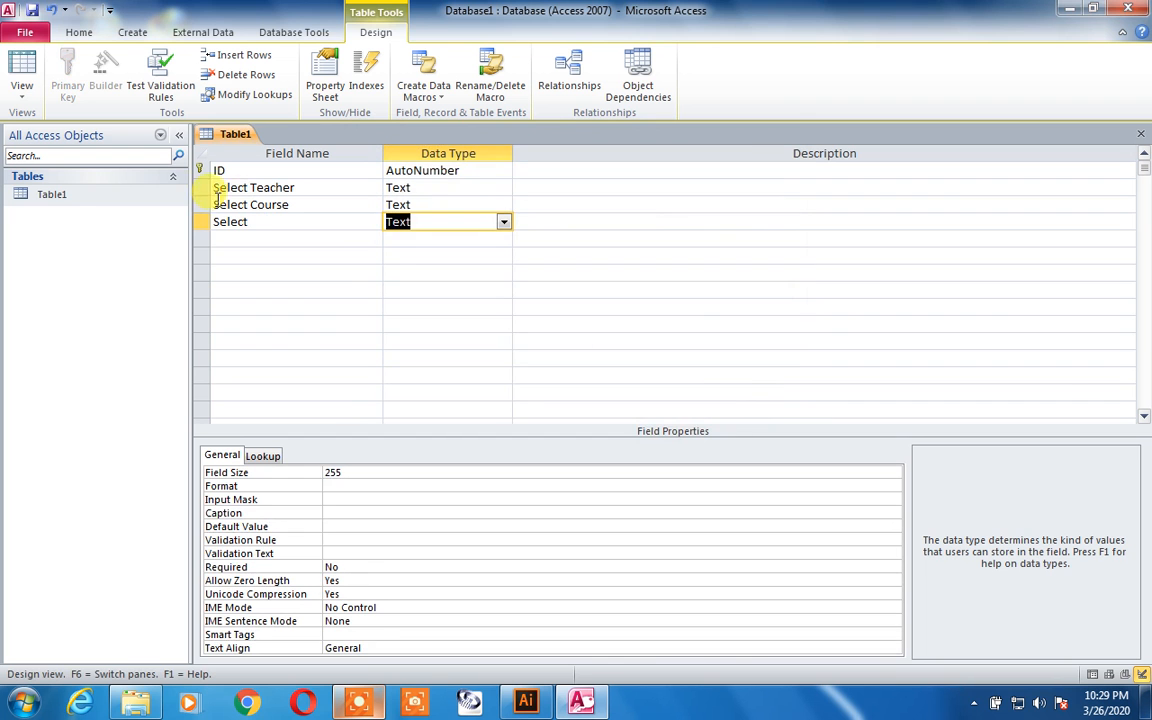
# Step: Save the Table1 design with the multi-value Select lookup and open the table's datasheet
pyautogui.click(63, 199)
pyautogui.doubleClick(63, 199)
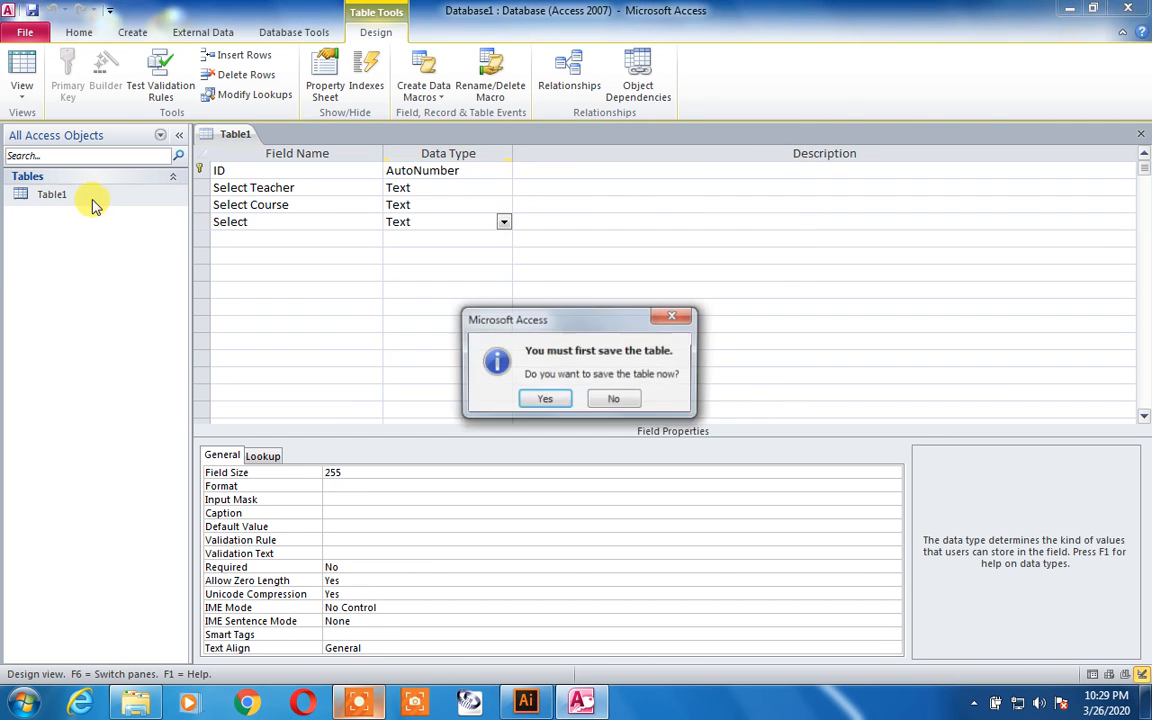
pyautogui.click(528, 396)
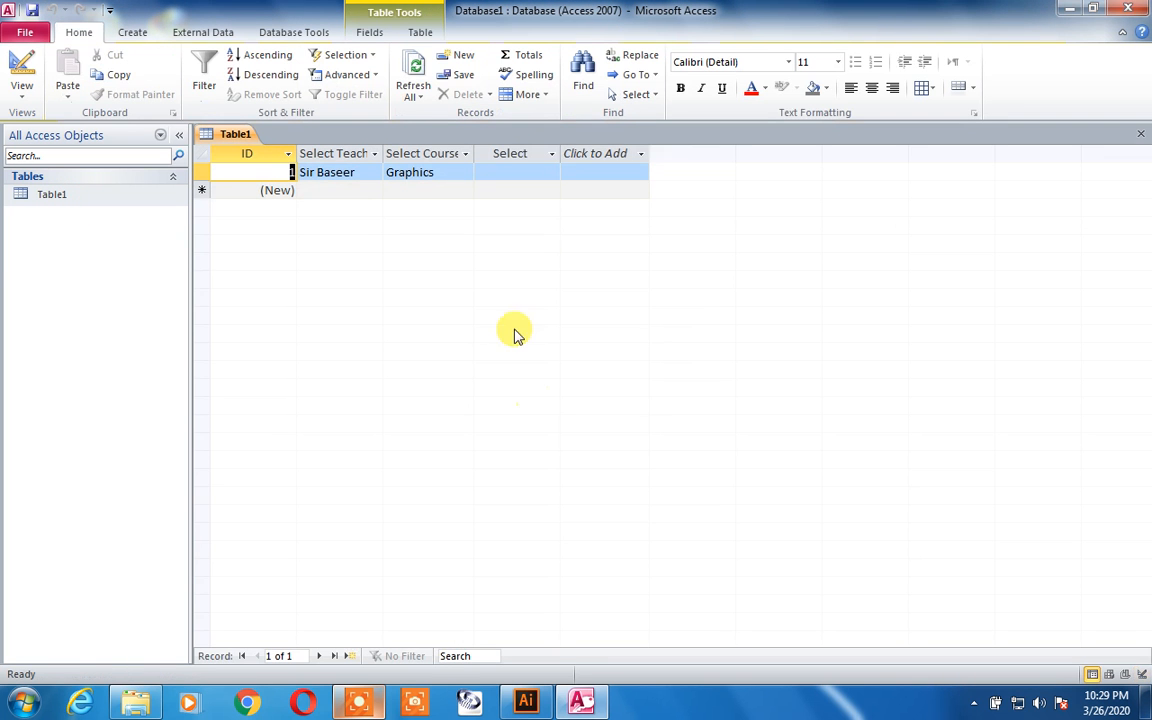
# Step: Choose values 1 and 3 together from the Select list in the first record
pyautogui.click(522, 172)
pyautogui.click(551, 174)
pyautogui.click(489, 191)
pyautogui.click(489, 226)
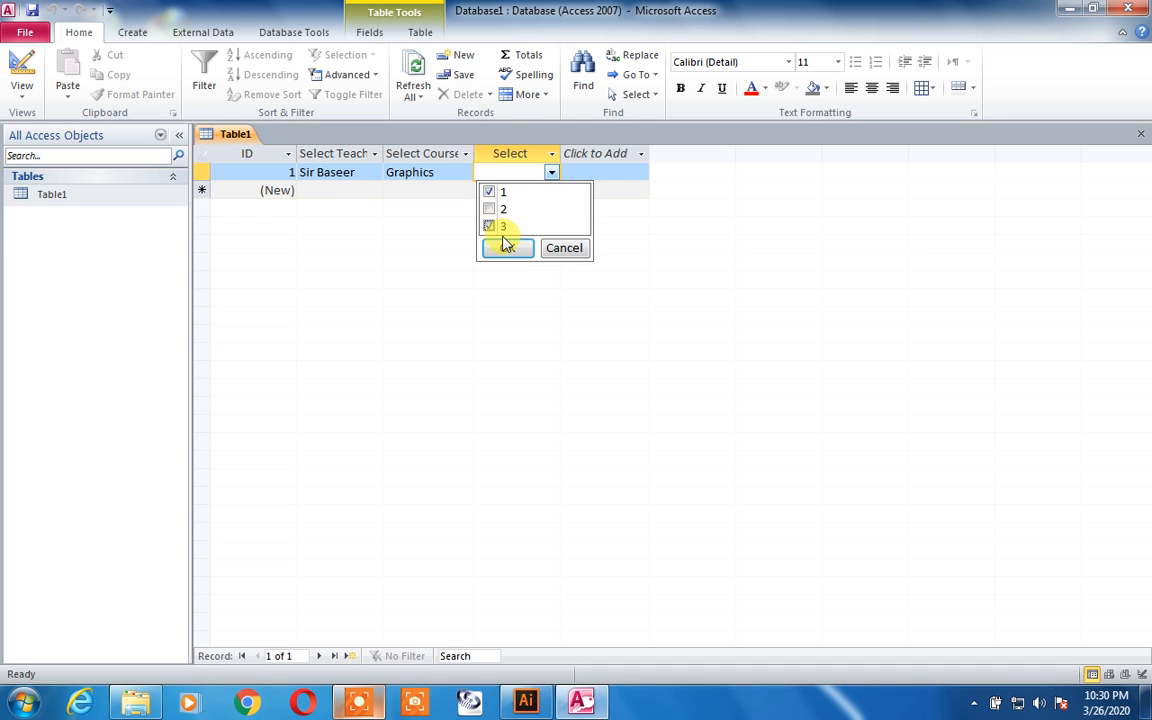
pyautogui.click(507, 247)
pyautogui.click(510, 172)
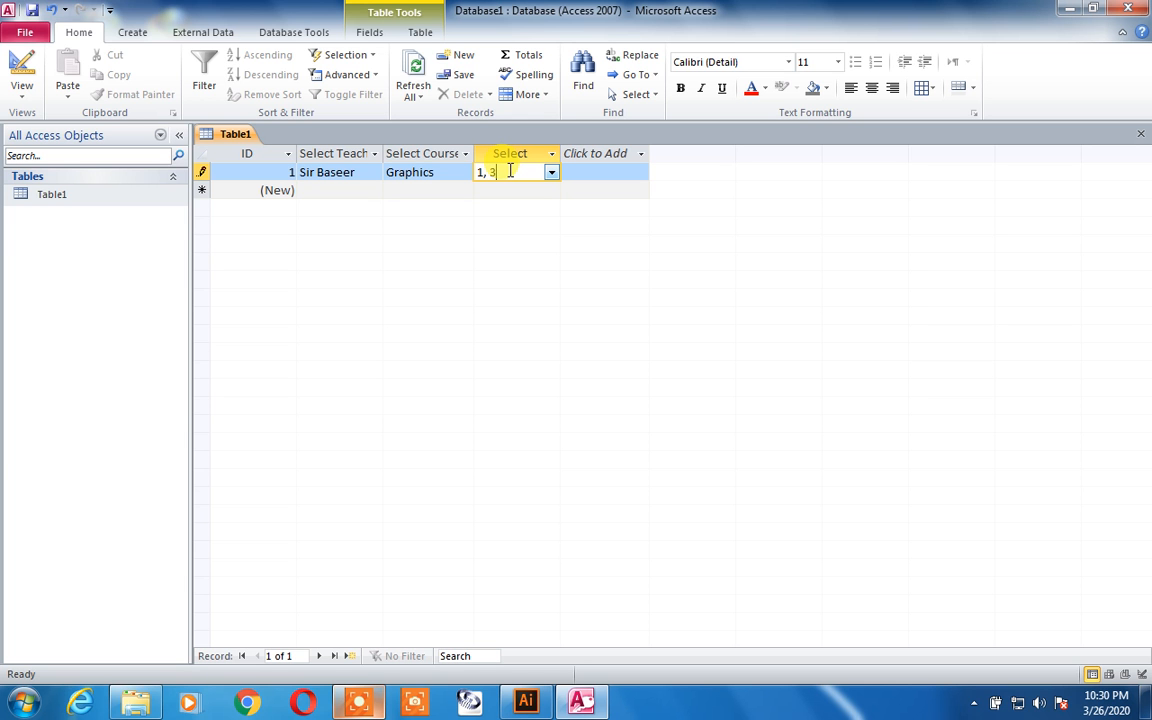
# Step: Return Table1 to Design view and look over the data types offered for the Select field
pyautogui.rightClick(53, 196)
pyautogui.click(110, 227)
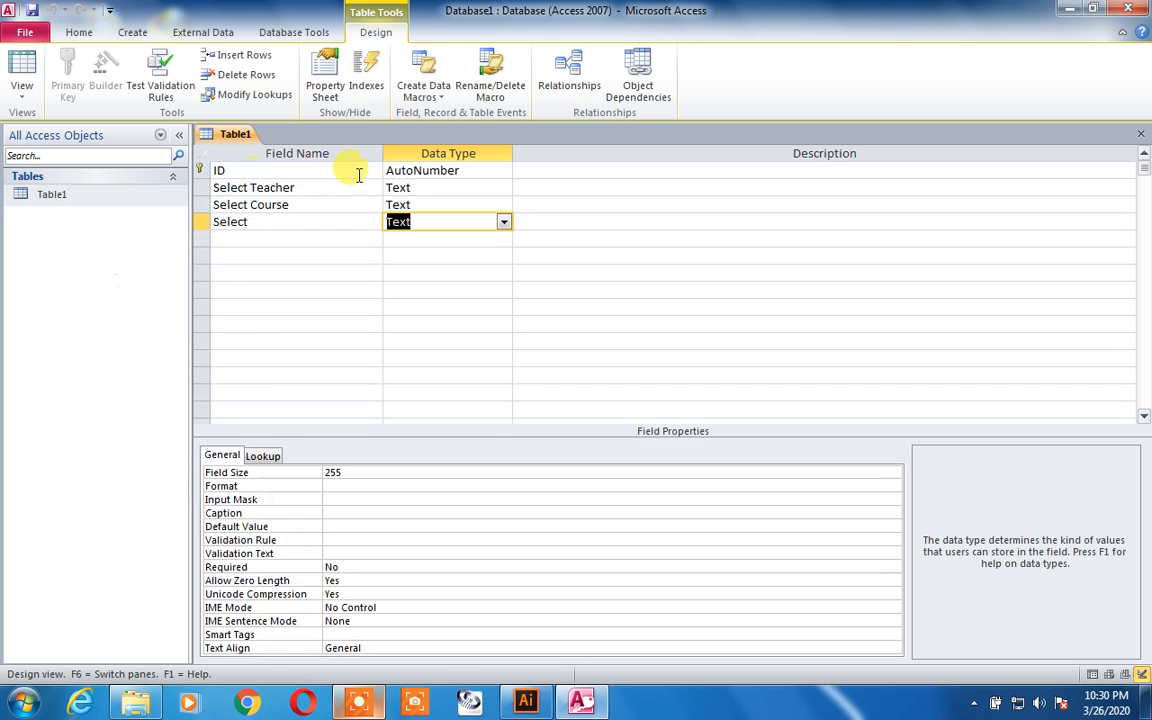
pyautogui.click(502, 222)
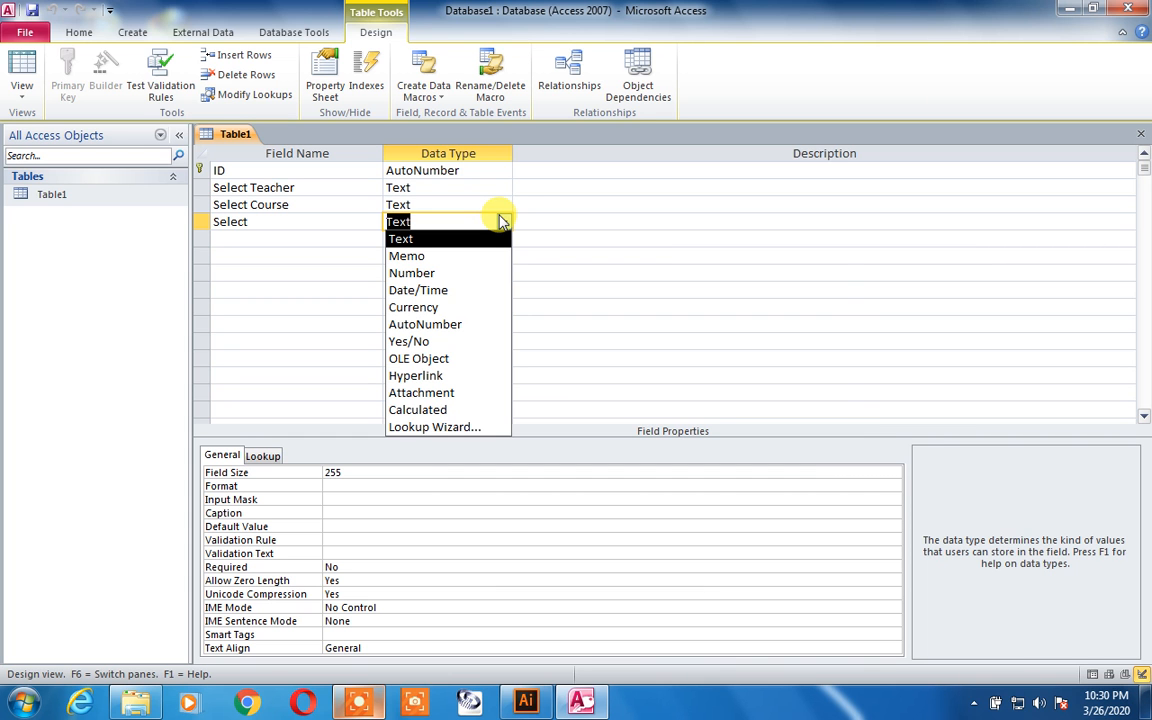
pyautogui.click(536, 206)
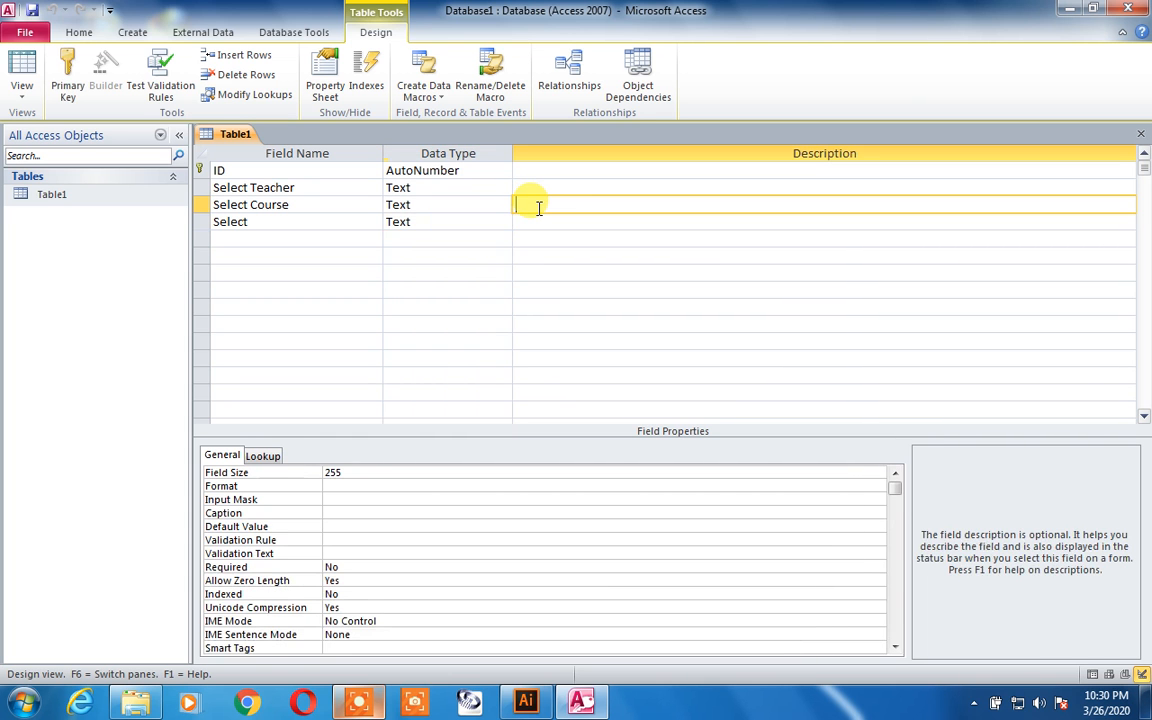